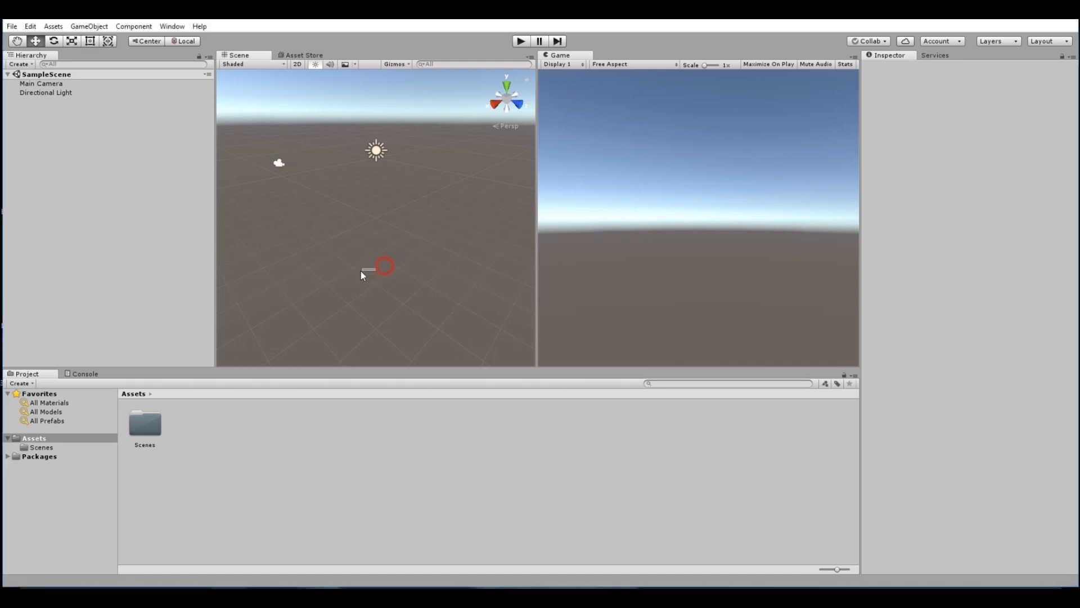
# Step: Add a 3D plane object to the sample scene
pyautogui.keyDown('alt'); pyautogui.moveTo(381, 265); pyautogui.dragTo(408, 223); pyautogui.keyUp('alt')
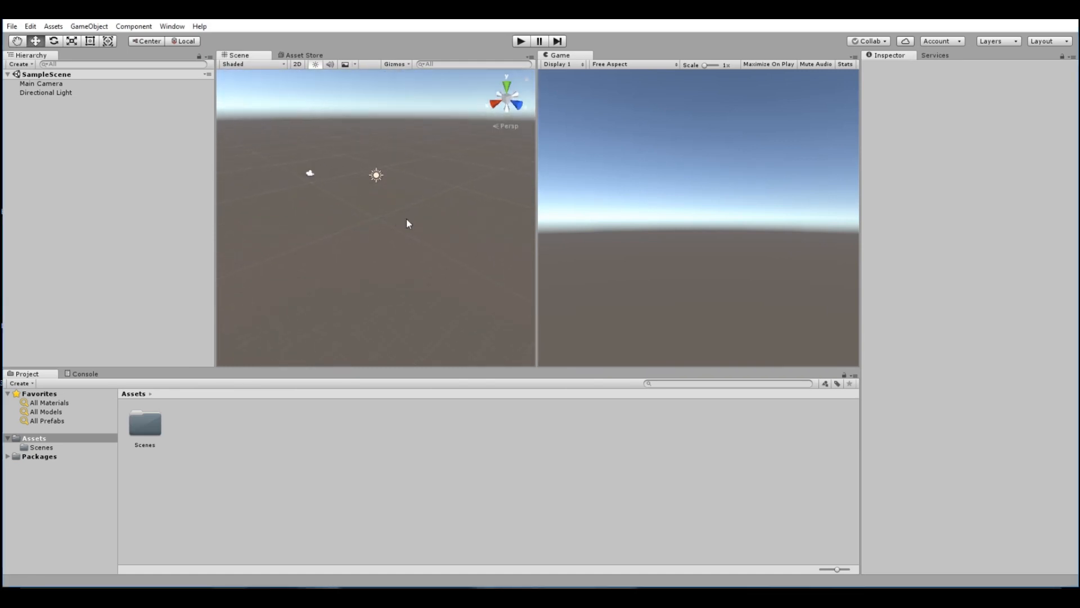
pyautogui.click(89, 27)
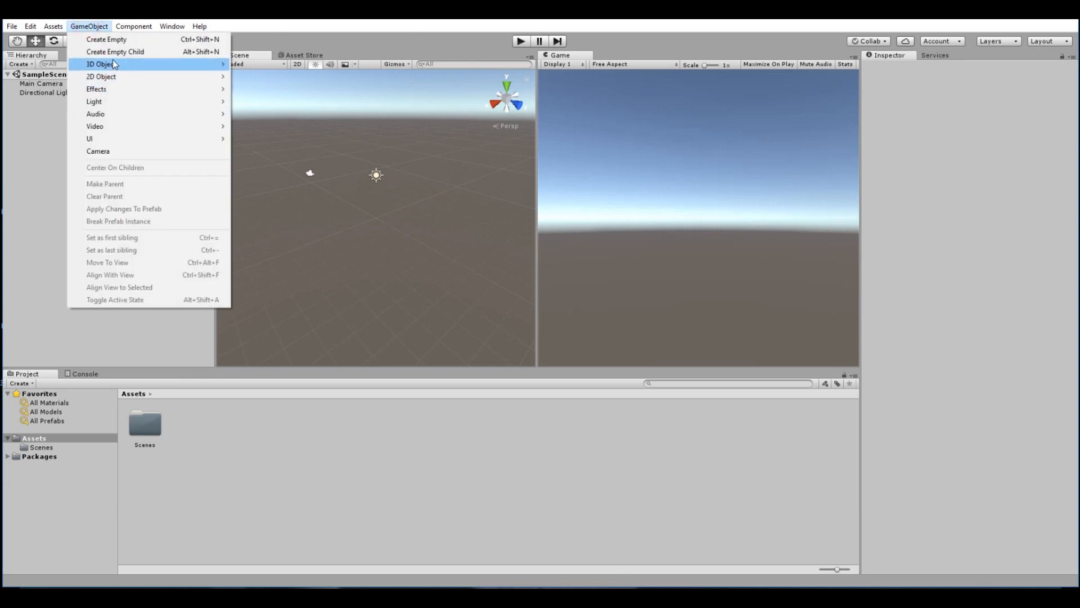
pyautogui.moveTo(208, 67)
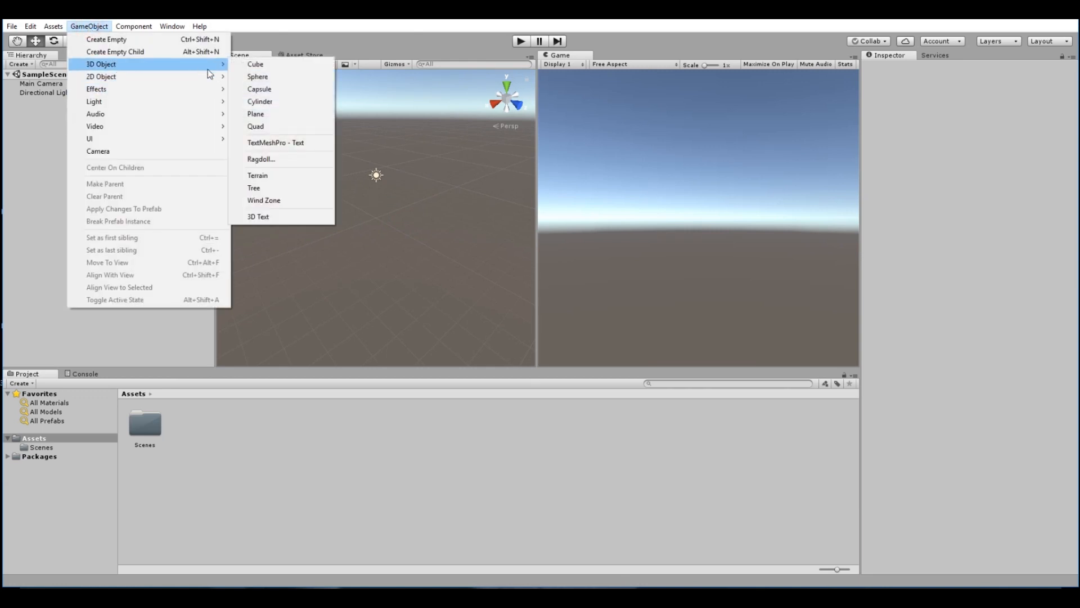
pyautogui.click(263, 114)
# Step: Examine the new plane in the Scene view from several angles and distances
pyautogui.scroll(-3, 406, 220)
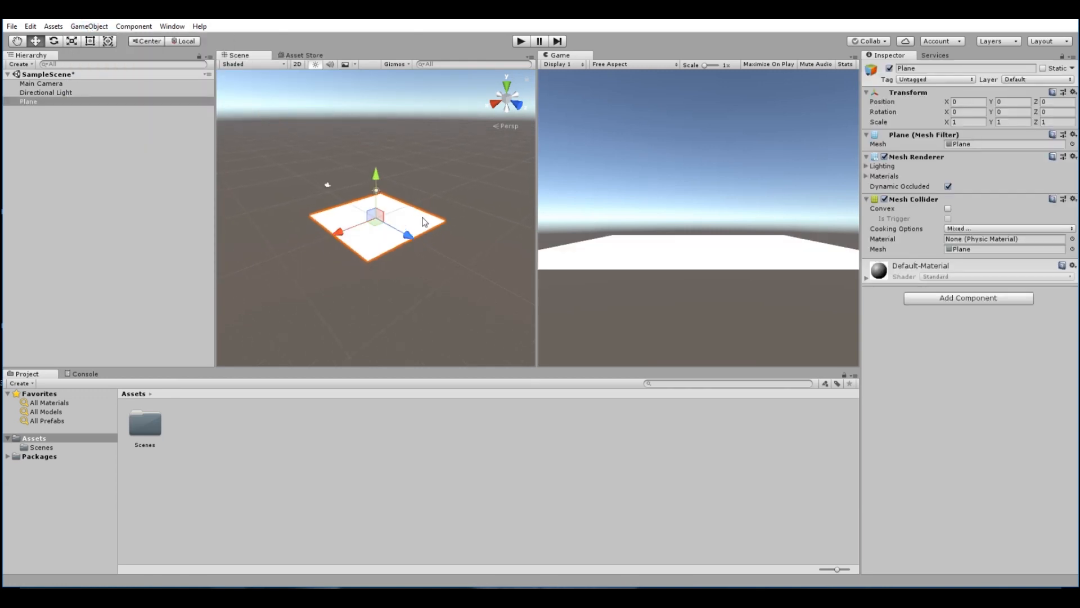
pyautogui.scroll(1, 408, 225)
pyautogui.scroll(2, 409, 225)
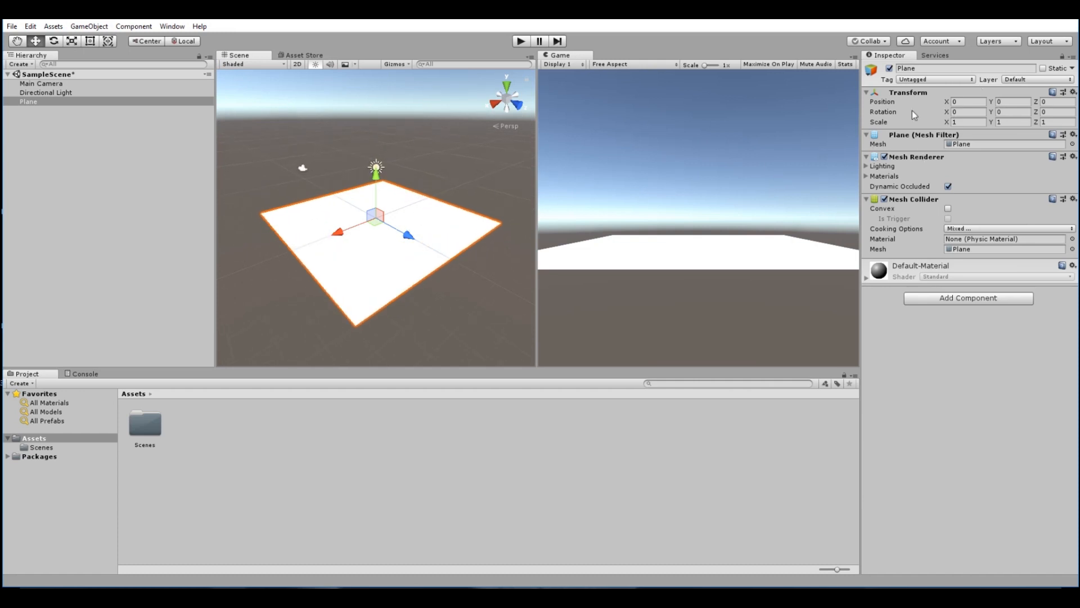
pyautogui.keyDown('alt'); pyautogui.moveTo(524, 241); pyautogui.dragTo(180, 259); pyautogui.keyUp('alt')
pyautogui.keyDown('alt'); pyautogui.moveTo(386, 216); pyautogui.dragTo(311, 230); pyautogui.keyUp('alt')
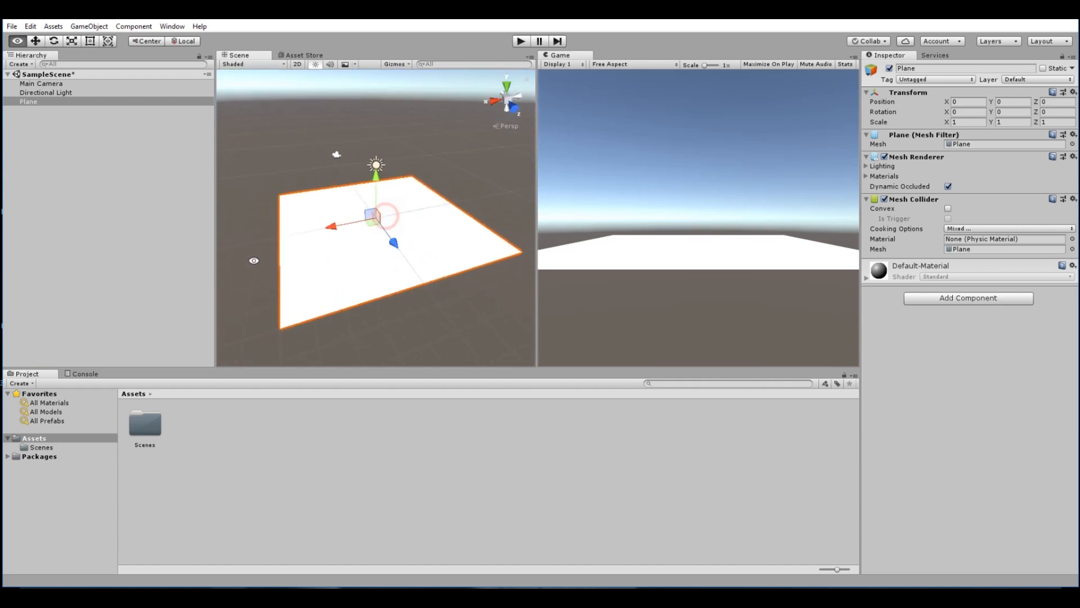
pyautogui.keyDown('alt'); pyautogui.moveTo(311, 232); pyautogui.dragTo(438, 270, button='right'); pyautogui.keyUp('alt')
pyautogui.keyDown('alt'); pyautogui.moveTo(348, 253); pyautogui.dragTo(394, 246); pyautogui.keyUp('alt')
pyautogui.scroll(5, 360, 236)
pyautogui.scroll(-6, 344, 241)
pyautogui.scroll(-6, 443, 241)
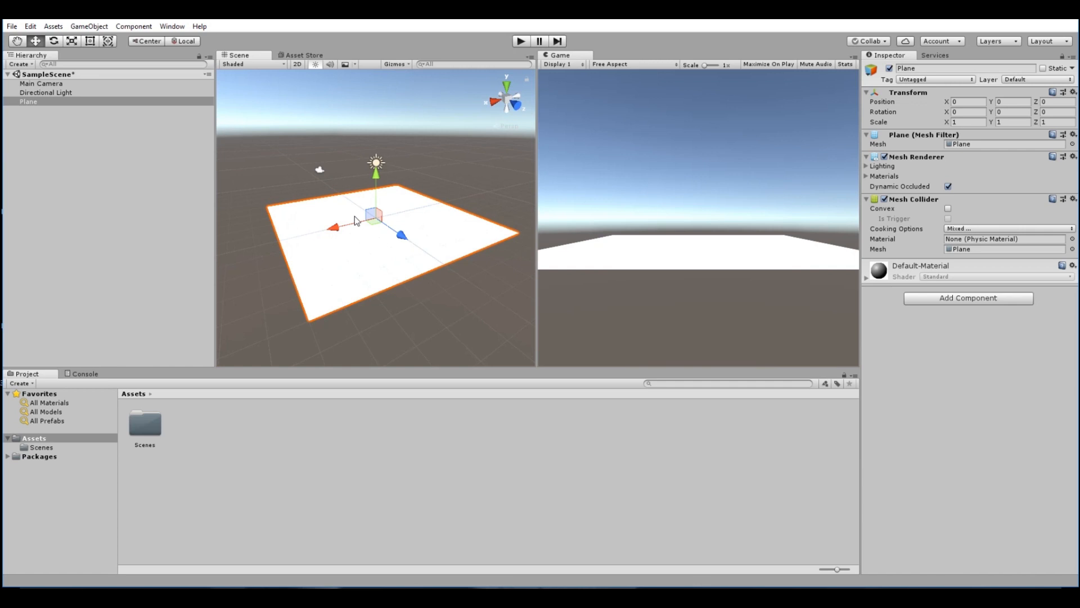
# Step: Search the Asset Store for "standard assets" and open the Standard Assets package by Unity Technologies
pyautogui.click(300, 55)
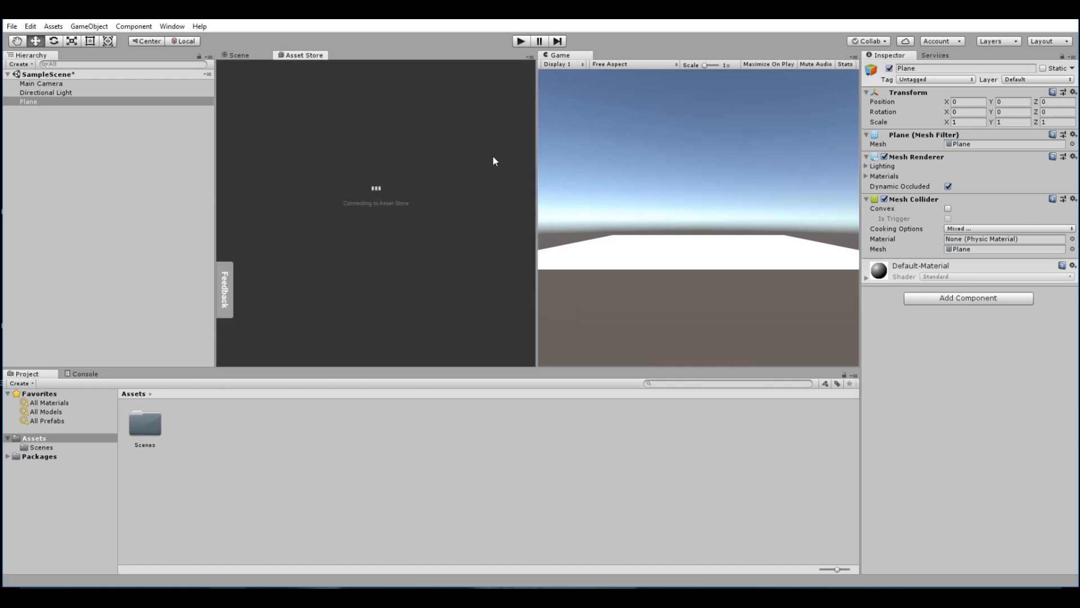
pyautogui.click(301, 94)
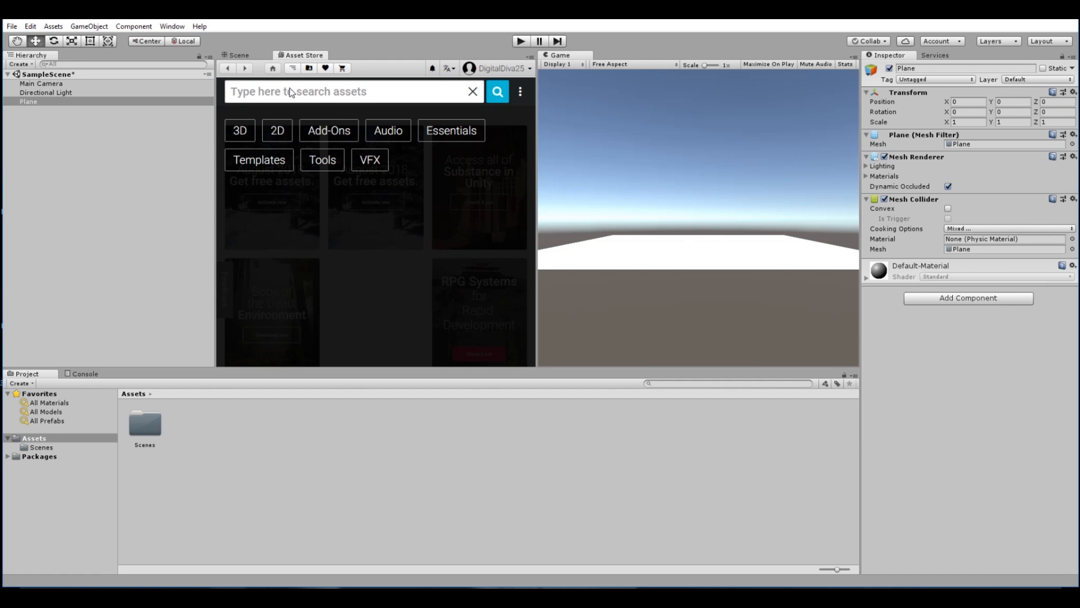
pyautogui.write('standar')
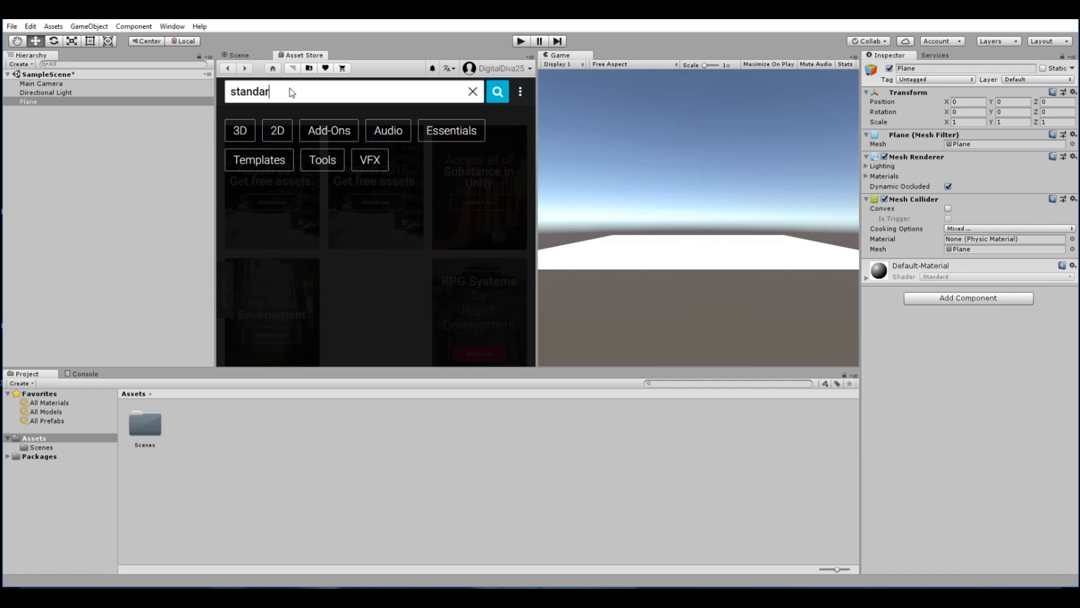
pyautogui.write('d assets')
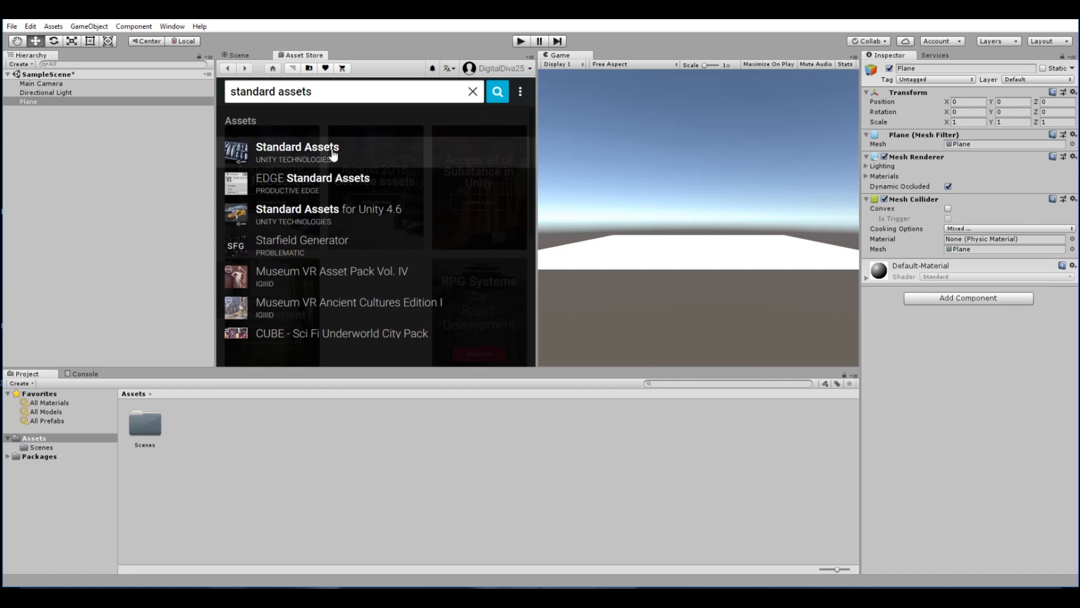
pyautogui.click(353, 148)
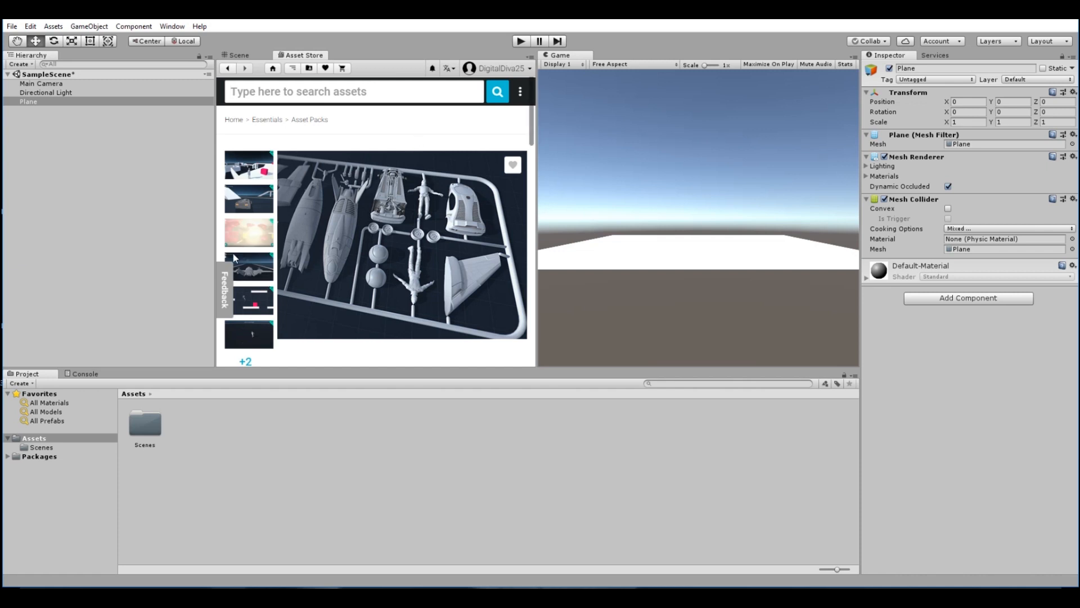
# Step: Start importing the free Standard Assets package from its store page
pyautogui.scroll(-5, 334, 222)
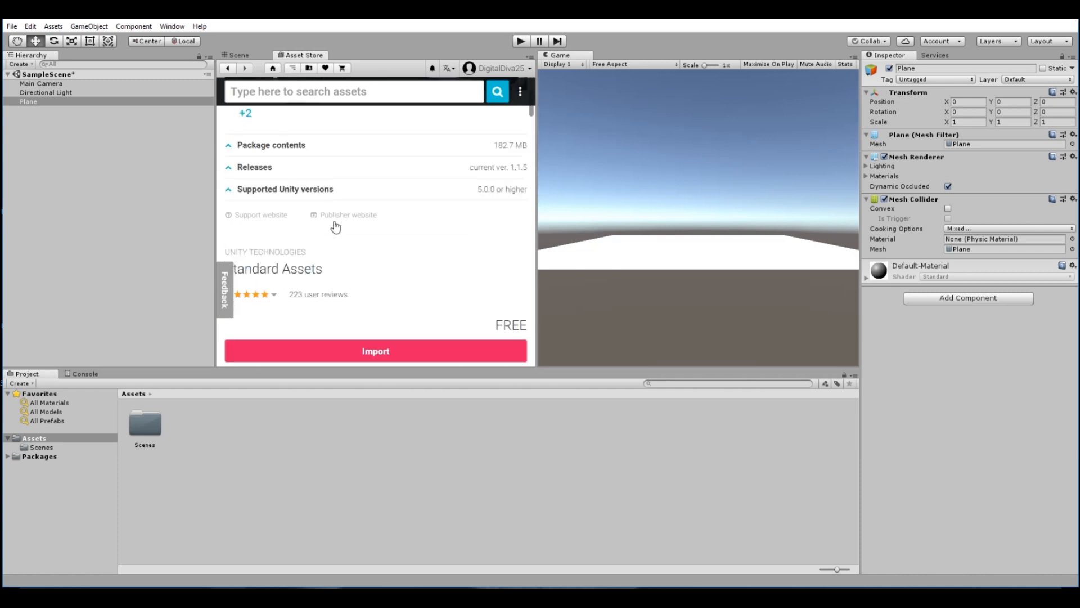
pyautogui.scroll(1, 334, 224)
pyautogui.scroll(-3, 334, 224)
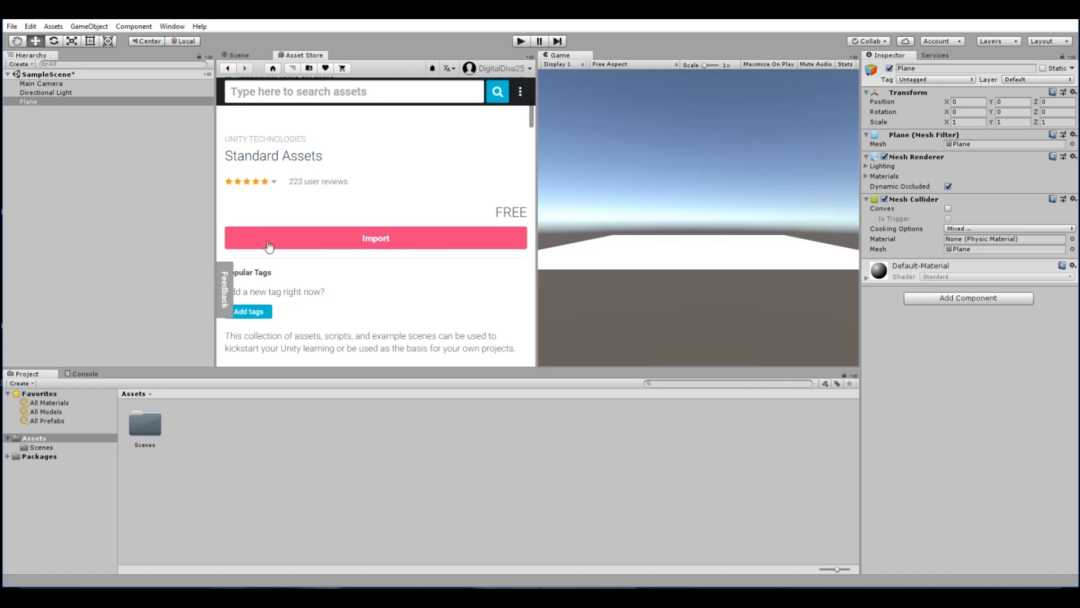
pyautogui.click(388, 239)
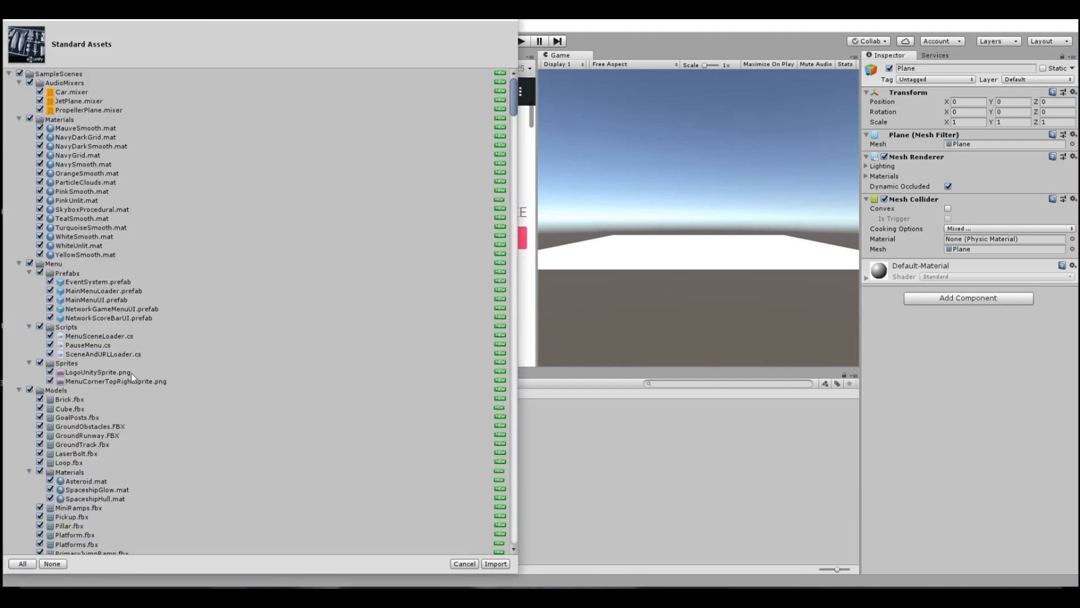
# Step: Review the package contents, exclude the 2D folder under Standard Assets and import the remaining items
pyautogui.moveTo(124, 19); pyautogui.dragTo(140, 21)
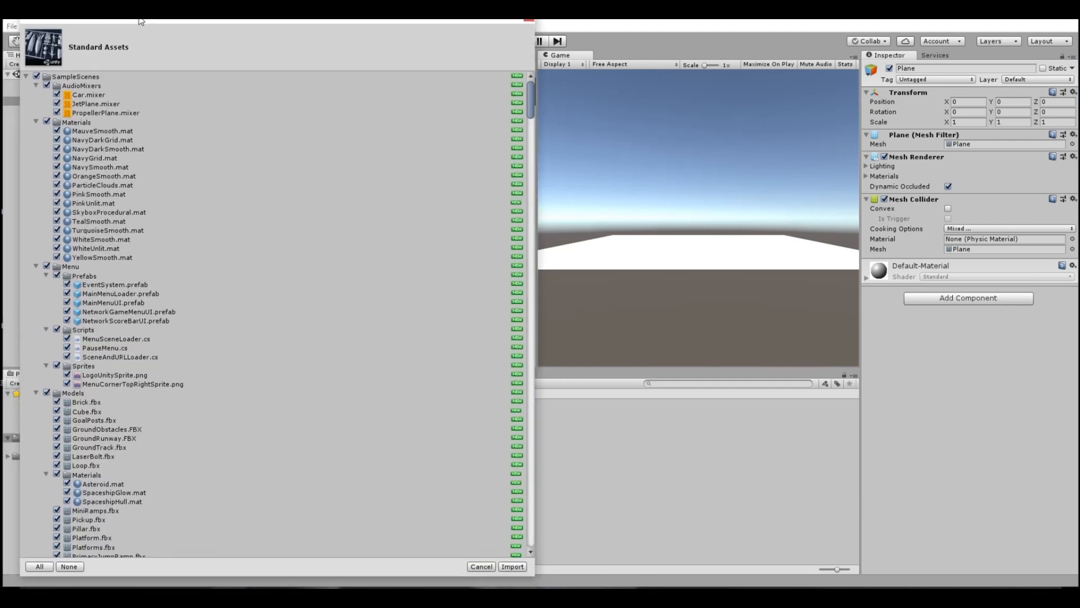
pyautogui.scroll(-15, 213, 373)
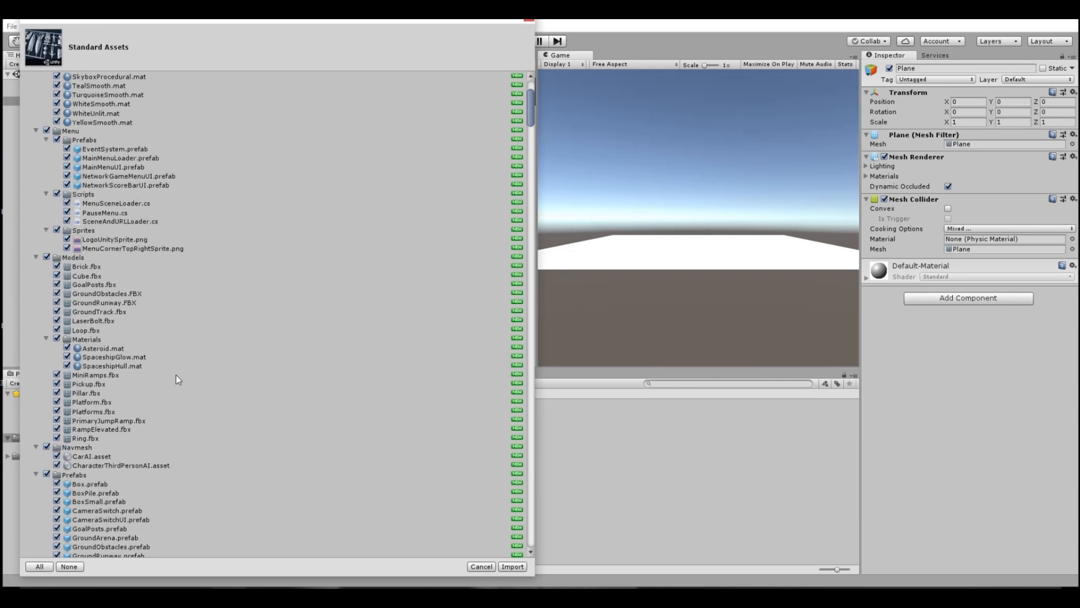
pyautogui.scroll(-20, 193, 421)
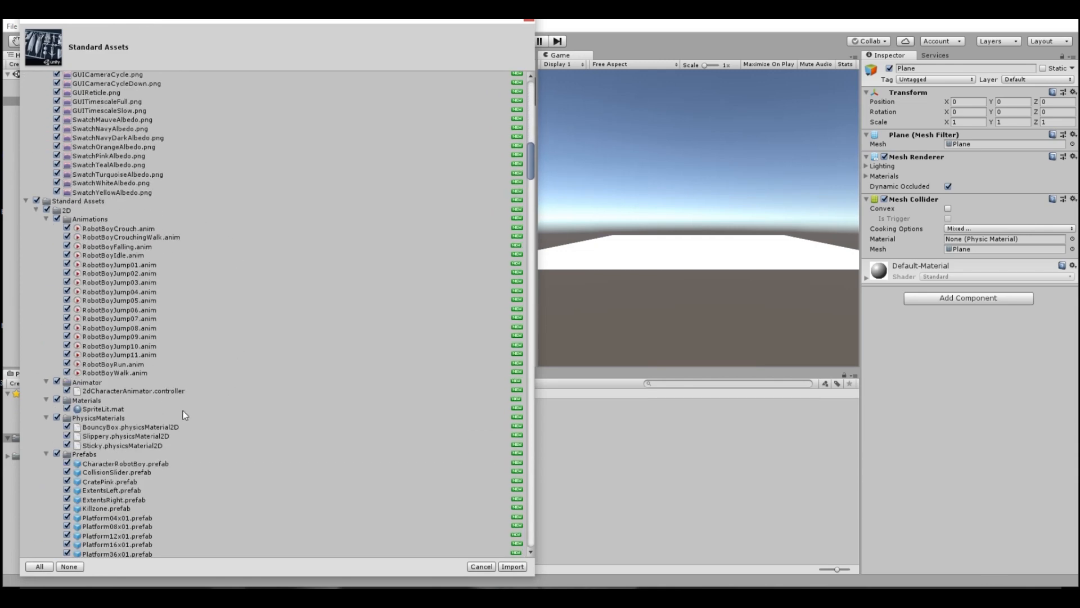
pyautogui.scroll(-4, 197, 392)
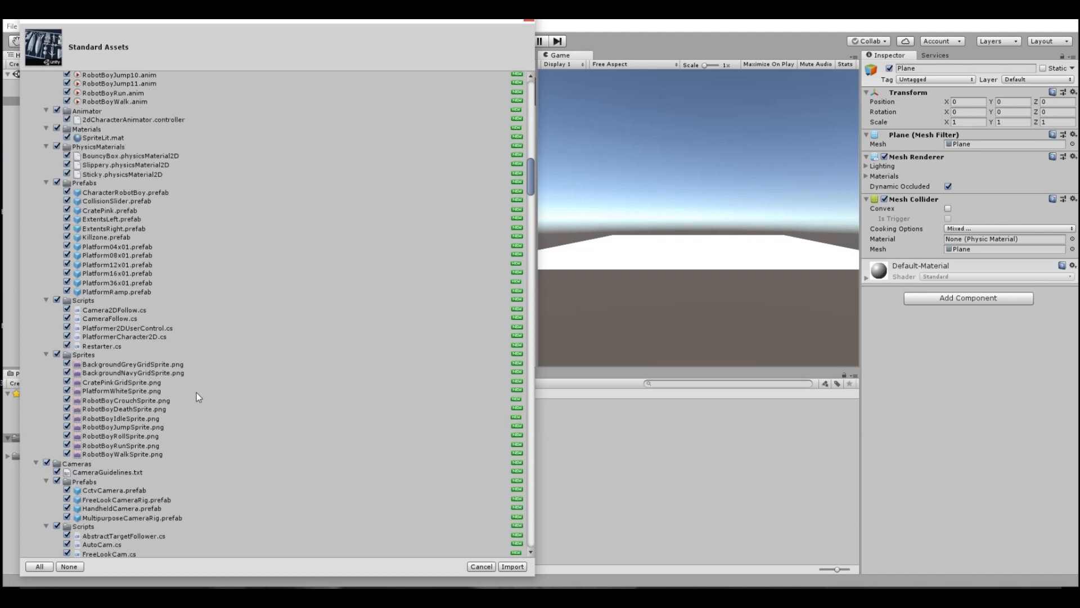
pyautogui.scroll(20, 197, 392)
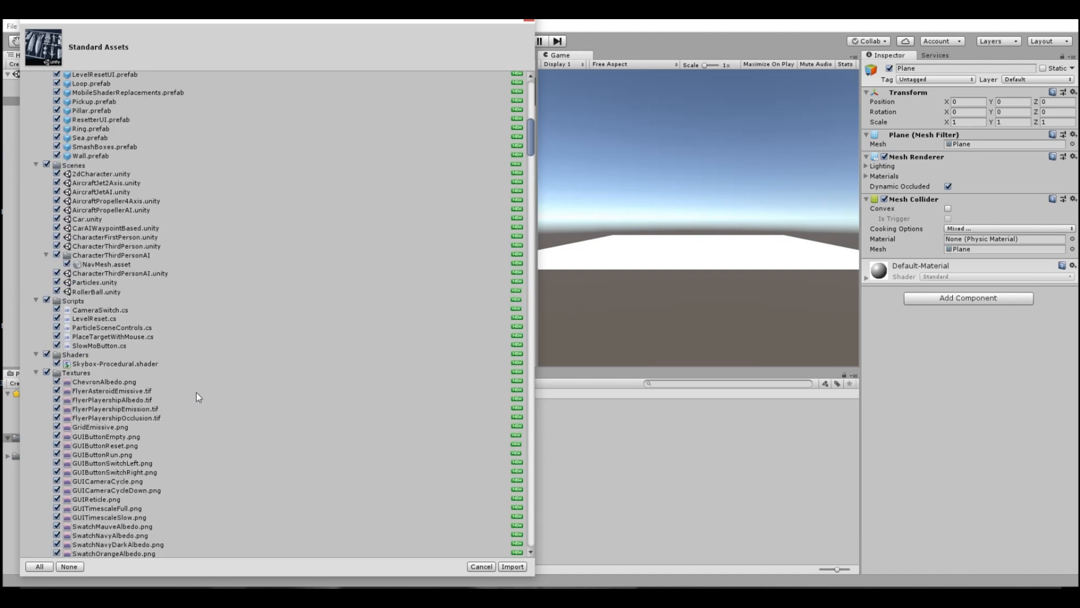
pyautogui.scroll(-9, 177, 401)
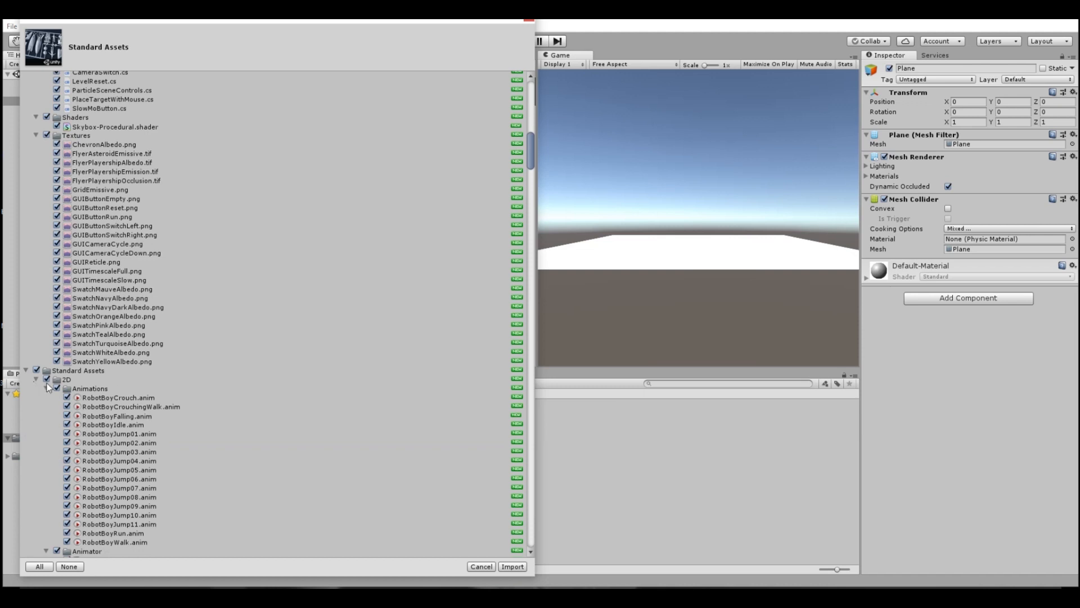
pyautogui.click(47, 380)
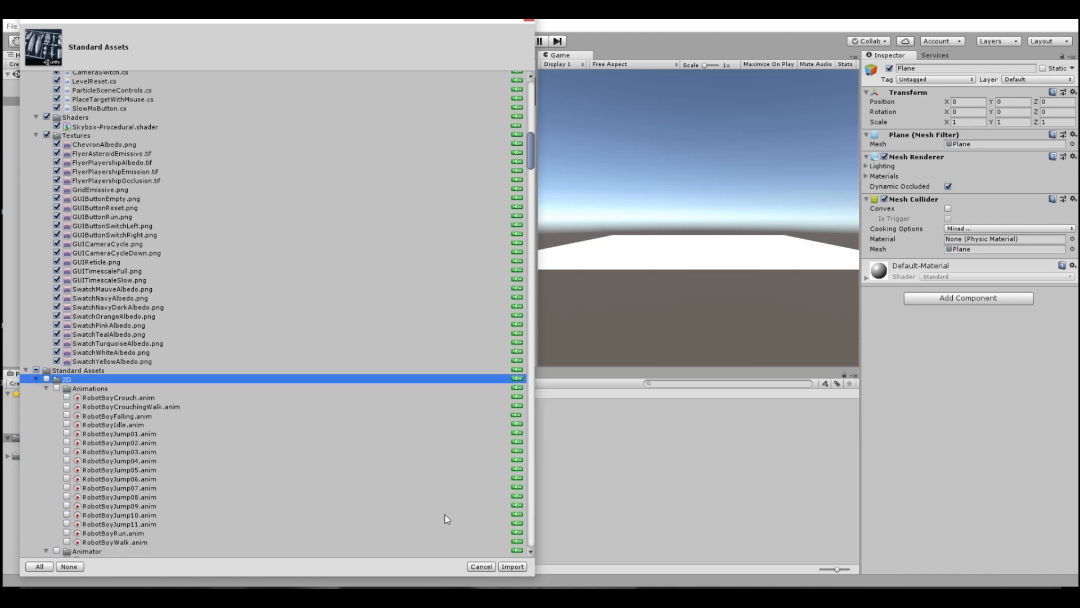
pyautogui.click(512, 567)
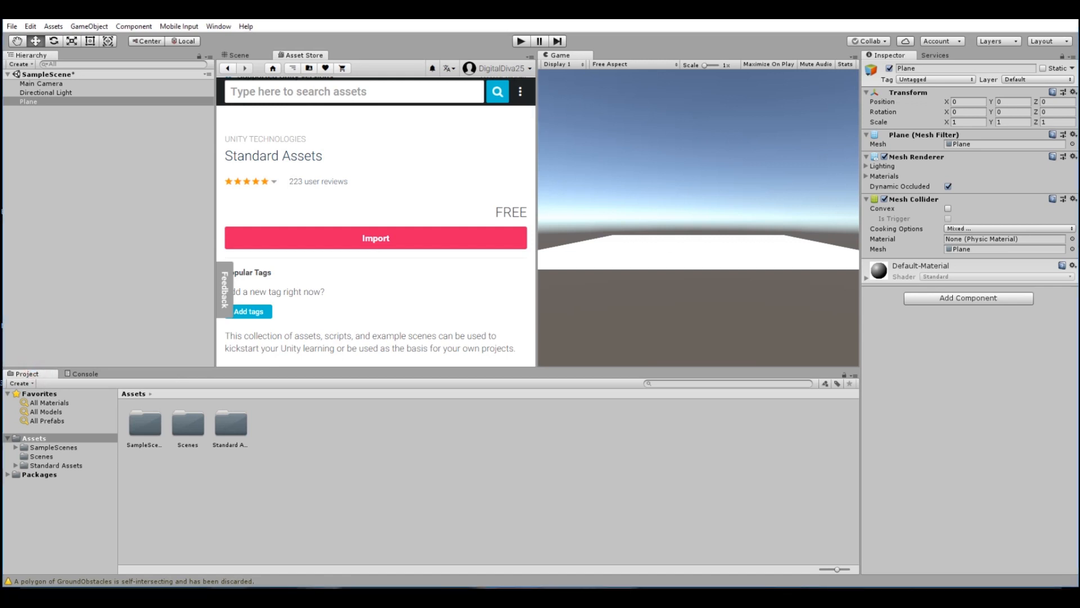
# Step: Expand the Standard Assets folder in the project's folder tree to show its subfolders
pyautogui.moveTo(8, 349)
pyautogui.mouseDown()
pyautogui.moveTo(129, 430)
pyautogui.moveTo(23, 495)
pyautogui.moveTo(17, 357)
pyautogui.mouseUp()
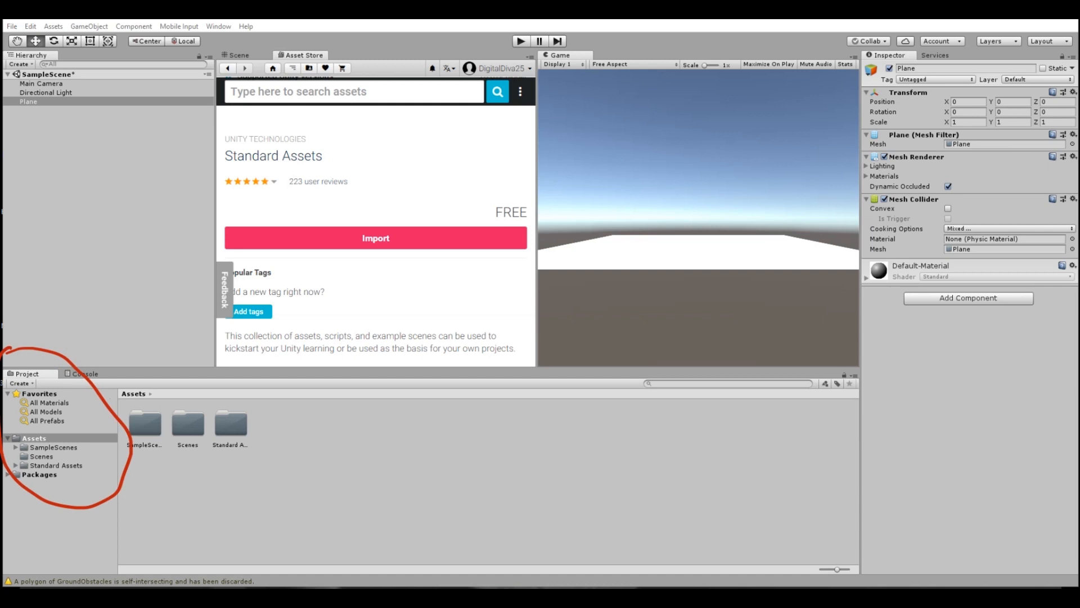
pyautogui.click(9, 438)
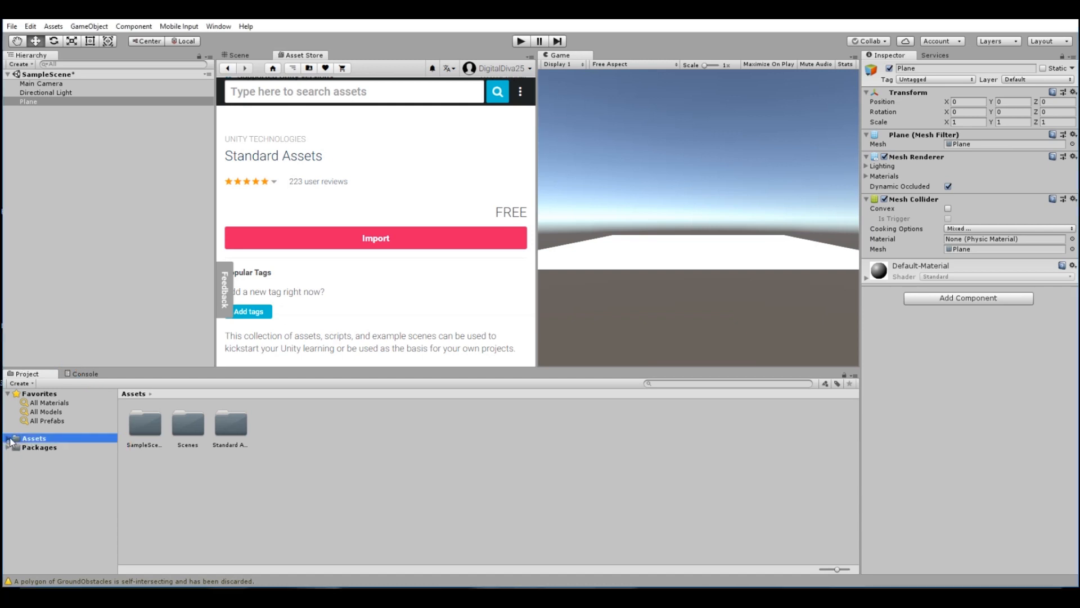
pyautogui.click(8, 438)
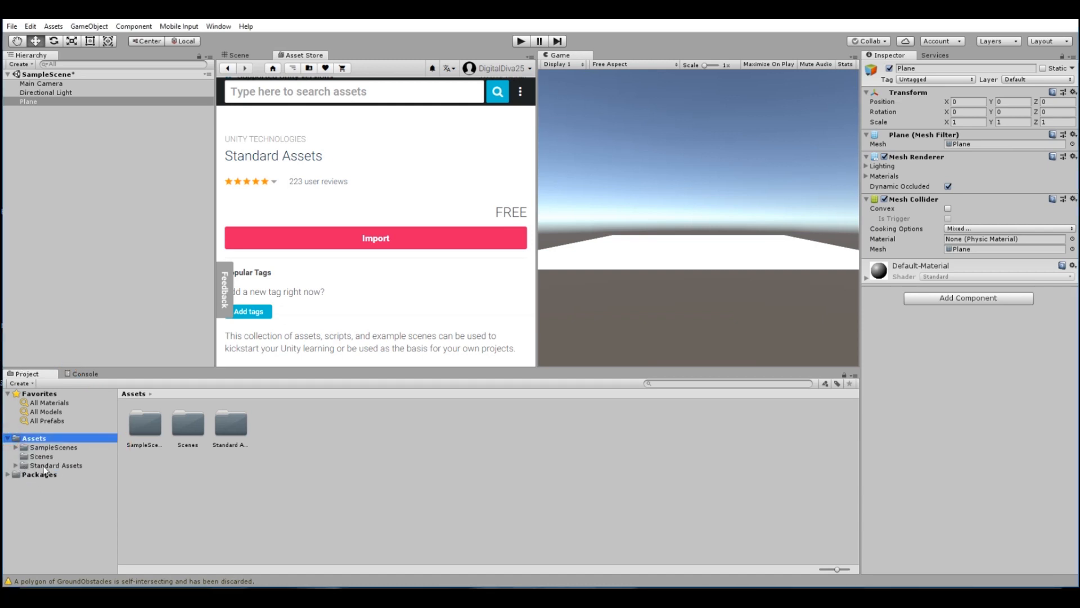
pyautogui.click(16, 465)
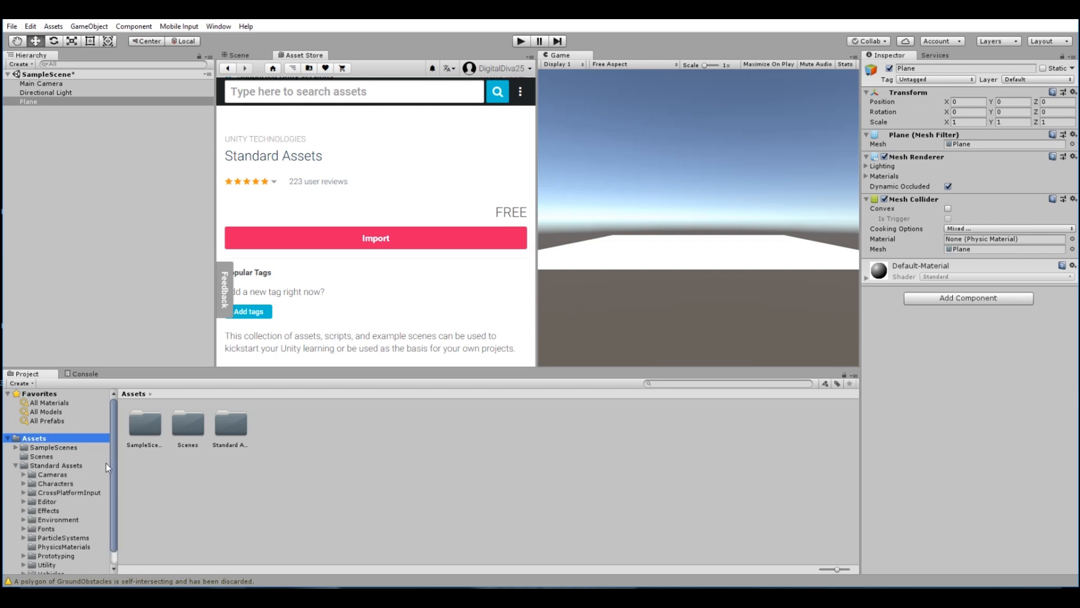
pyautogui.moveTo(114, 477); pyautogui.dragTo(116, 492)
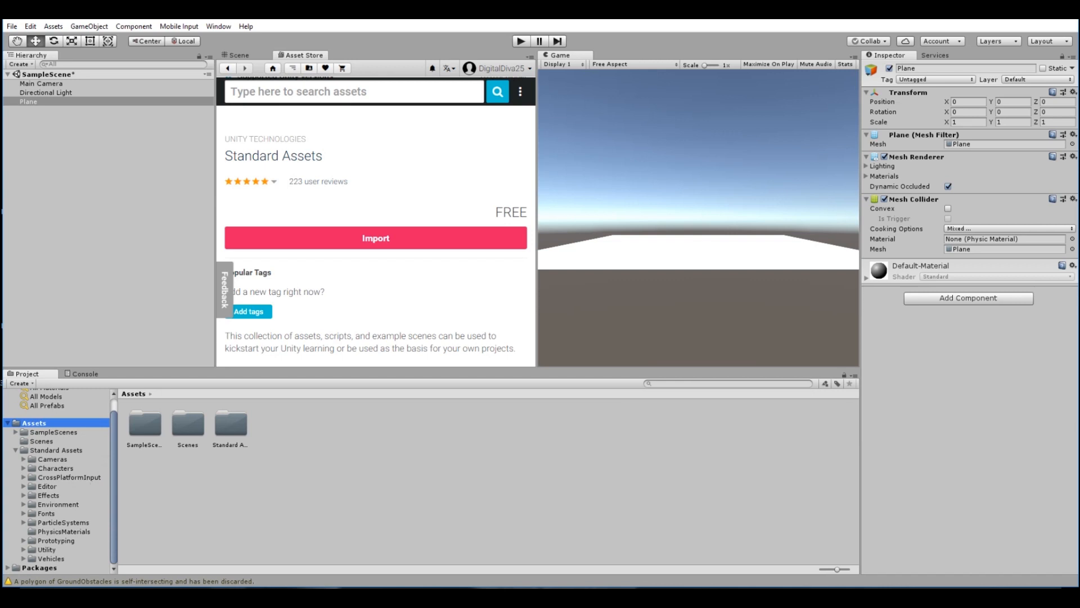
# Step: Open the Prefabs folder of ThirdPersonCharacter inside Characters and select the ThirdPersonController prefab
pyautogui.click(44, 469)
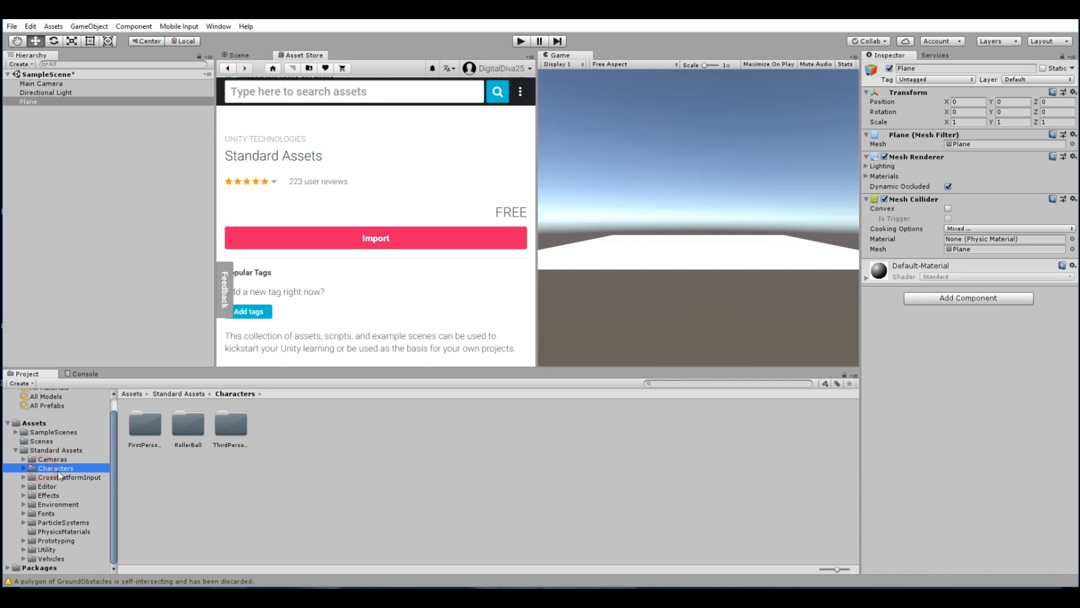
pyautogui.click(23, 469)
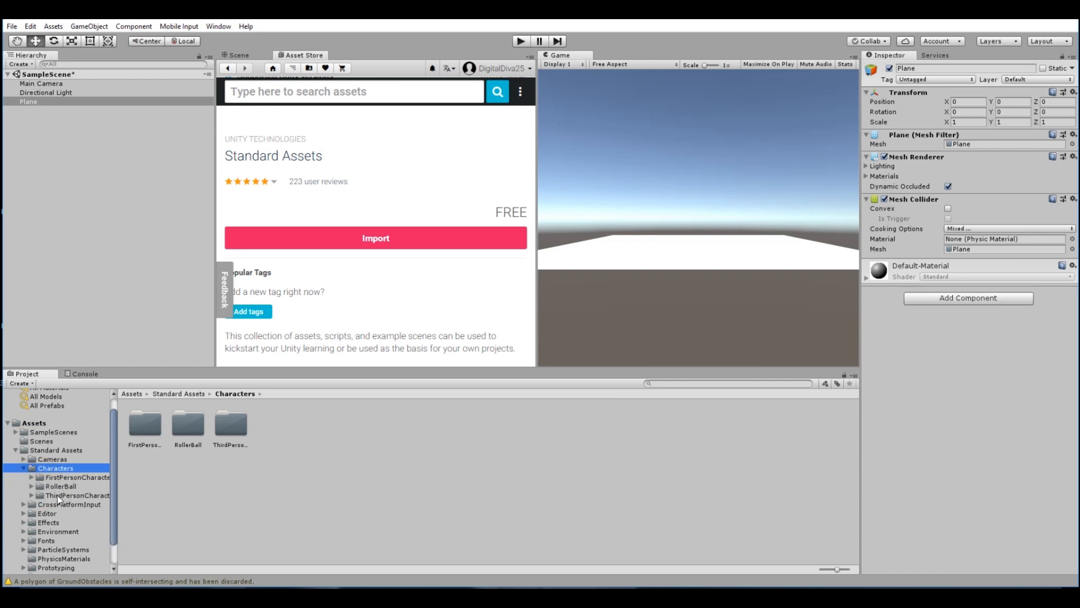
pyautogui.click(80, 496)
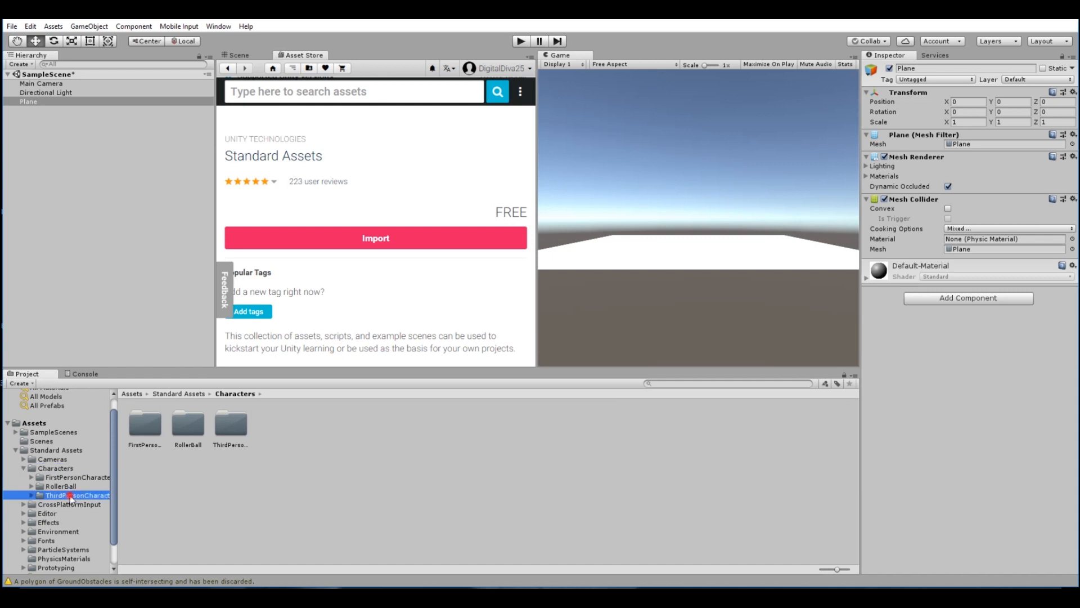
pyautogui.click(32, 495)
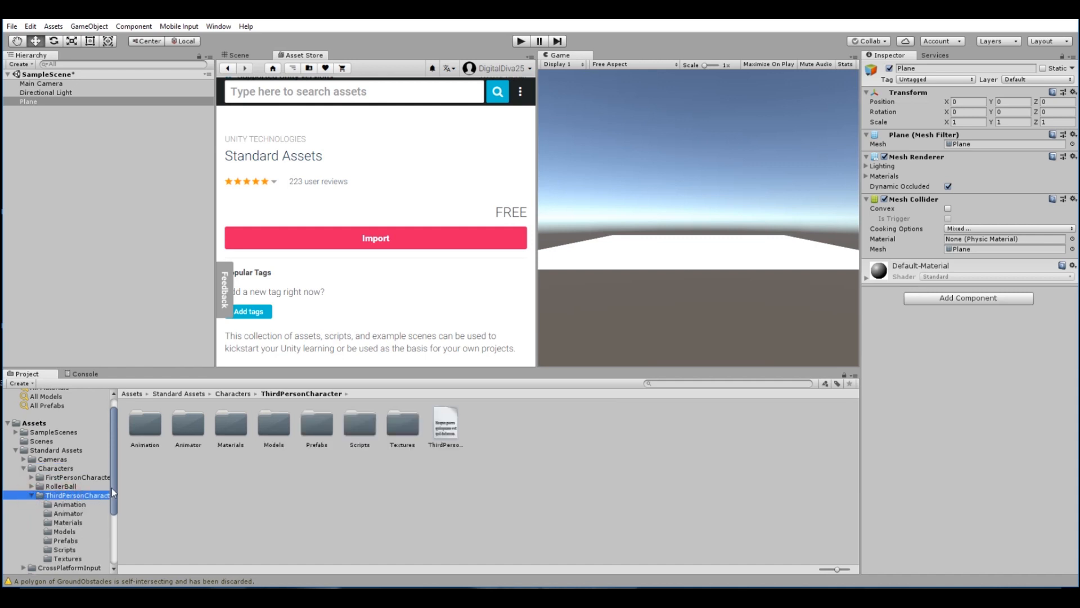
pyautogui.scroll(-3, 113, 491)
pyautogui.click(67, 504)
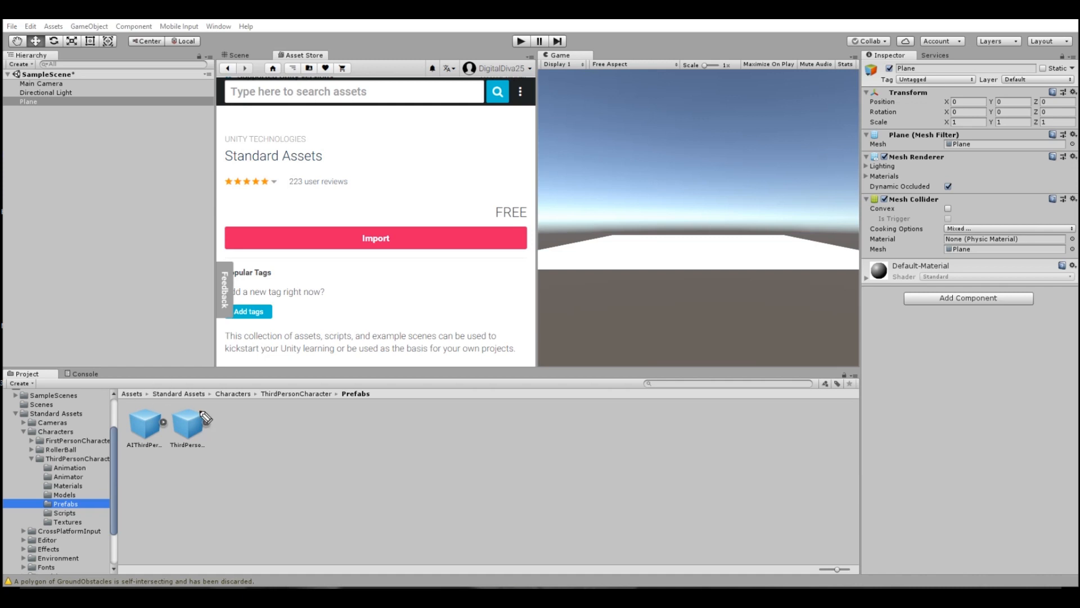
pyautogui.moveTo(231, 449)
pyautogui.mouseDown()
pyautogui.moveTo(170, 416)
pyautogui.moveTo(199, 407)
pyautogui.mouseUp()
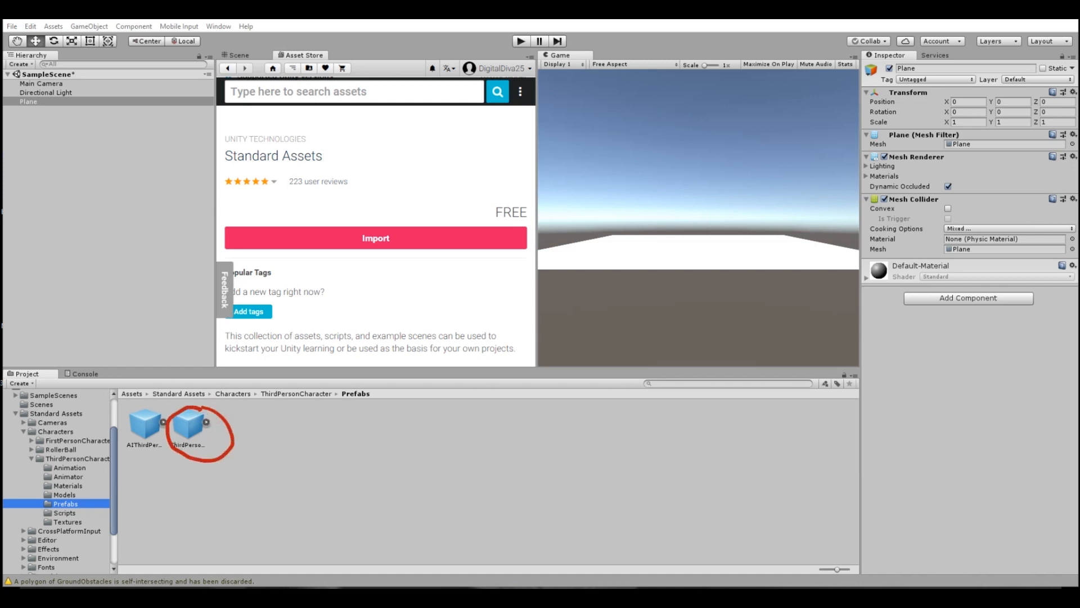
pyautogui.click(188, 426)
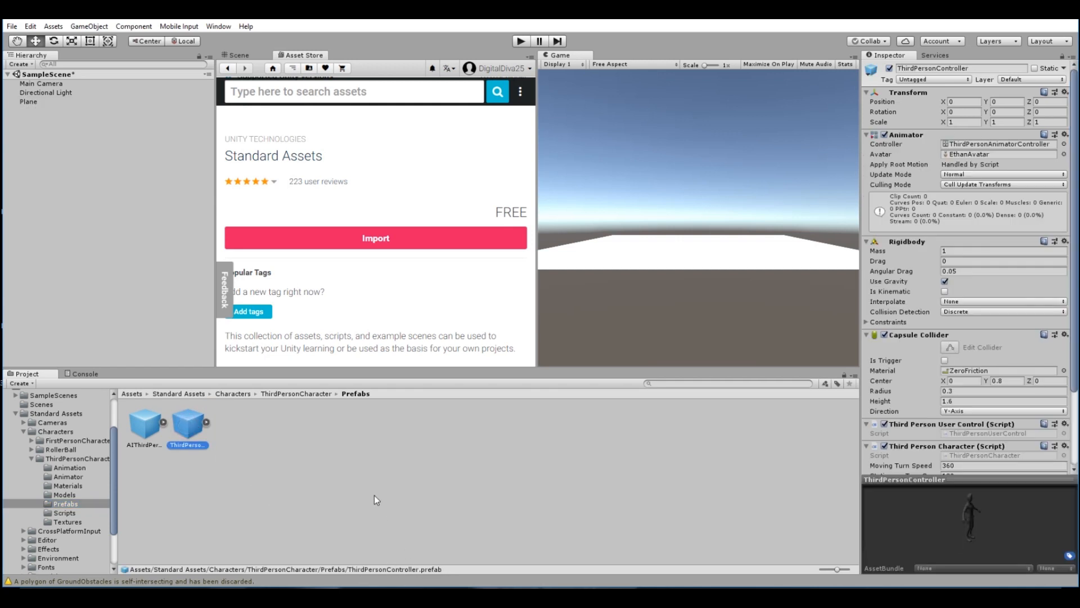
# Step: Place the ThirdPersonController prefab on the plane near its centre in the Scene view
pyautogui.click(239, 54)
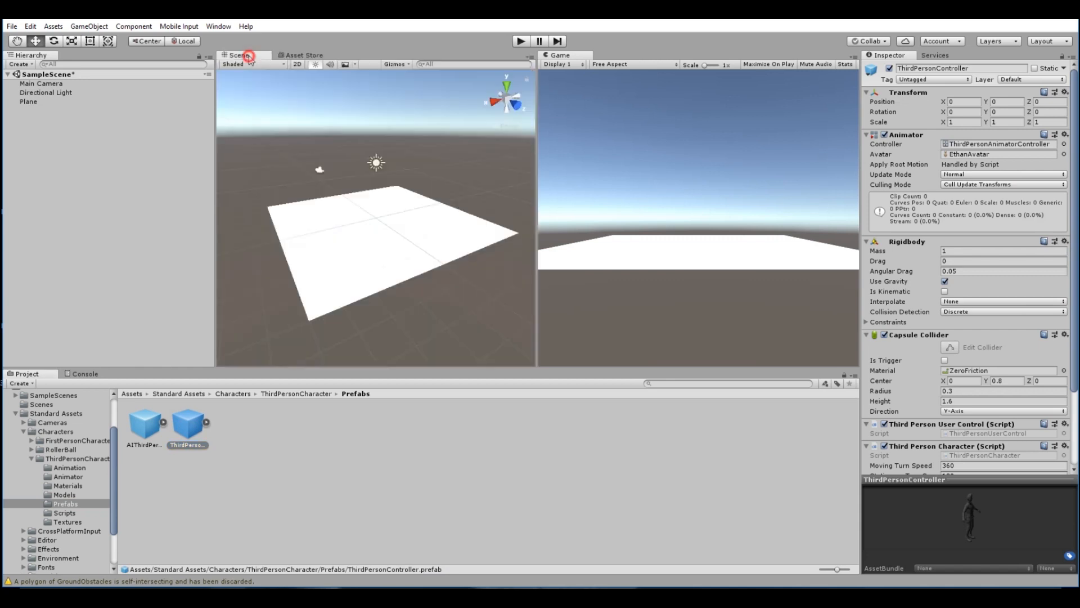
pyautogui.scroll(3, 386, 246)
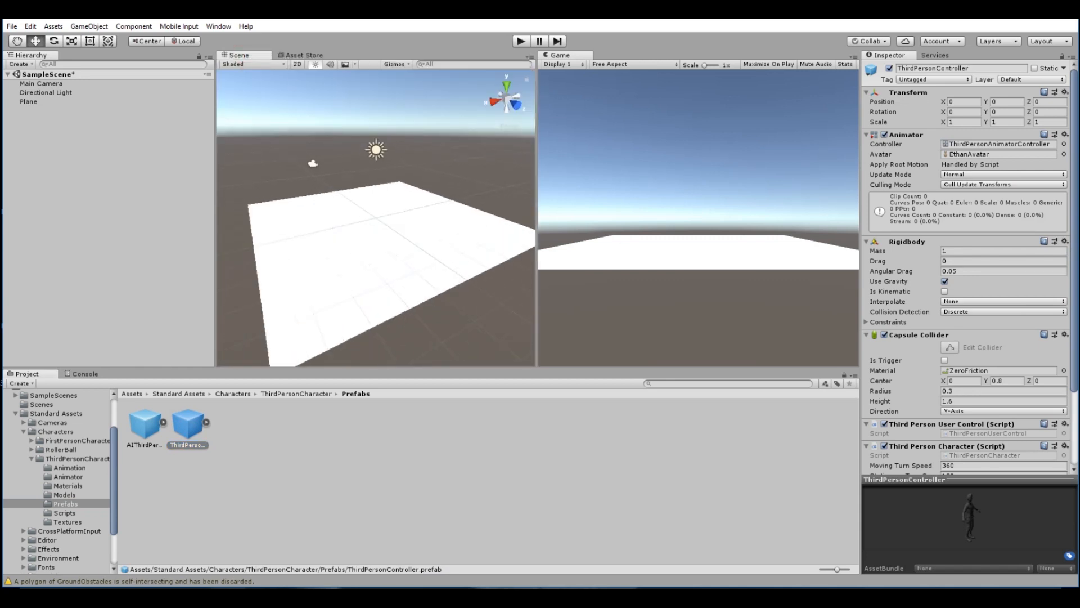
pyautogui.moveTo(187, 415)
pyautogui.mouseDown()
pyautogui.moveTo(198, 431)
pyautogui.moveTo(223, 305)
pyautogui.moveTo(333, 207)
pyautogui.moveTo(346, 220)
pyautogui.moveTo(354, 208)
pyautogui.mouseUp()
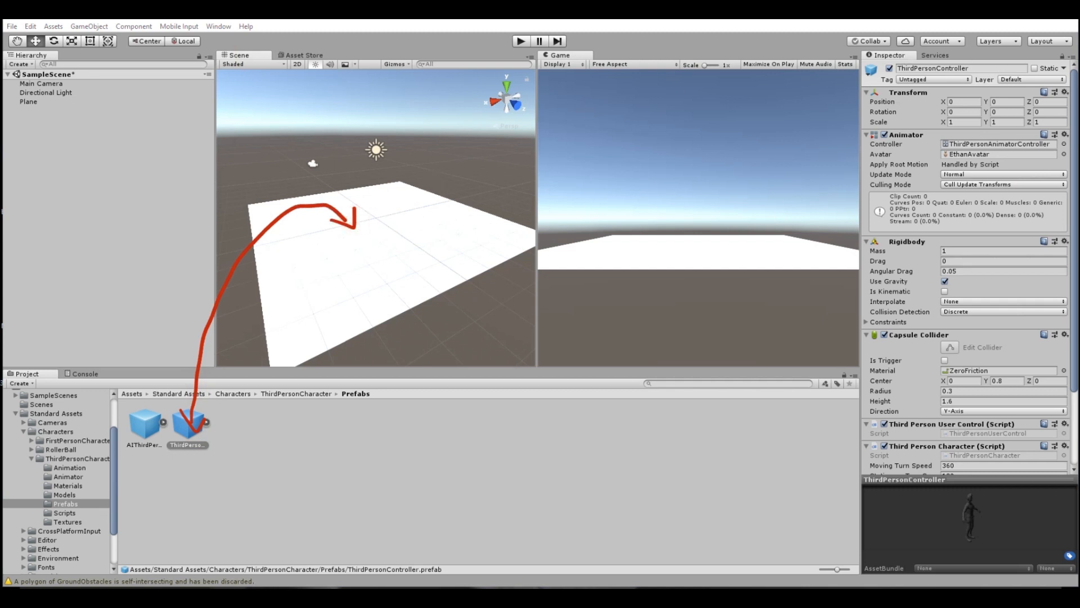
pyautogui.press('Escape')
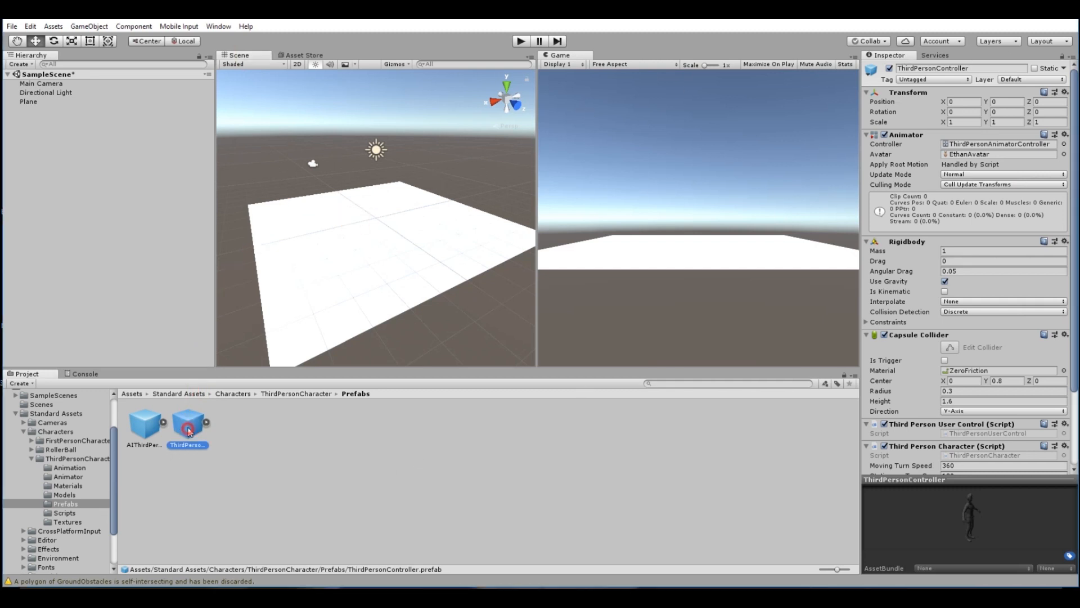
pyautogui.moveTo(188, 428); pyautogui.dragTo(372, 225)
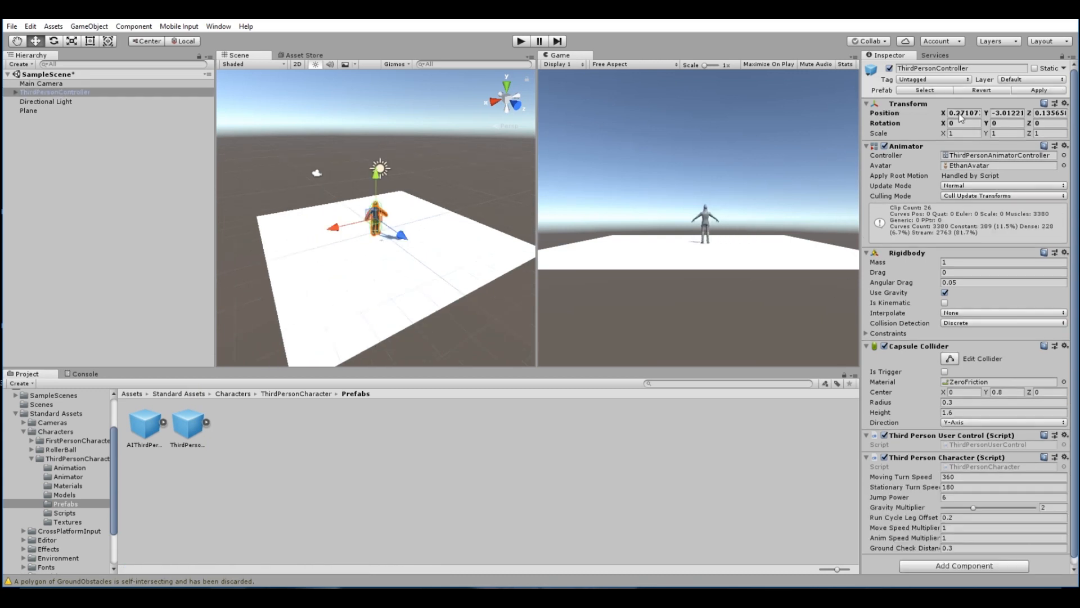
# Step: Set the ThirdPersonController's X and Z position to 0
pyautogui.click(950, 112)
pyautogui.press('BackSpace')
pyautogui.press('BackSpace')
pyautogui.tripleClick(966, 111)
pyautogui.write('0')
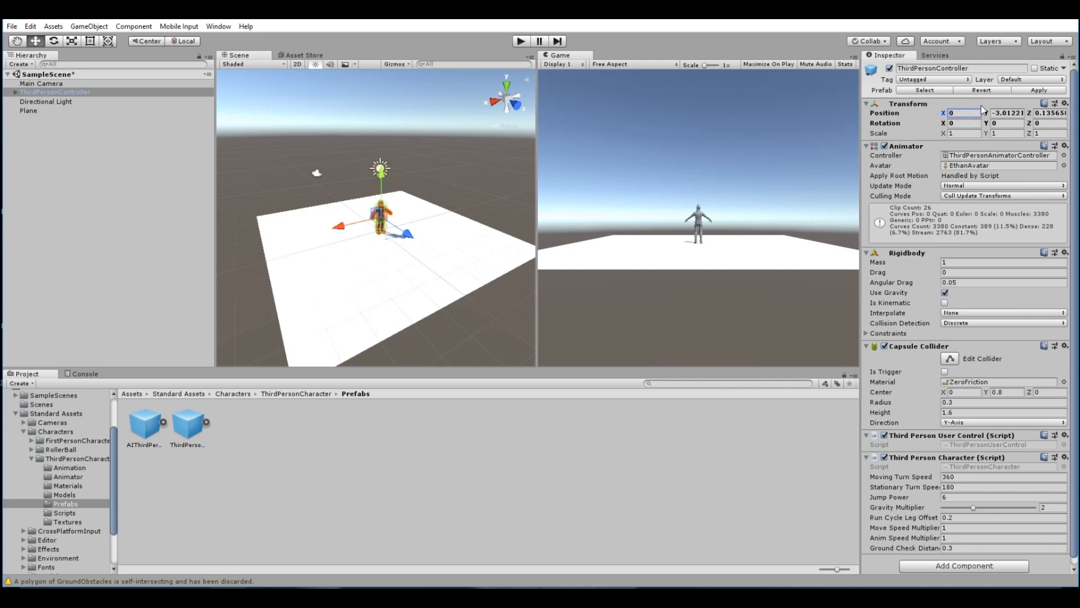
pyautogui.click(1038, 113)
pyautogui.write('0')
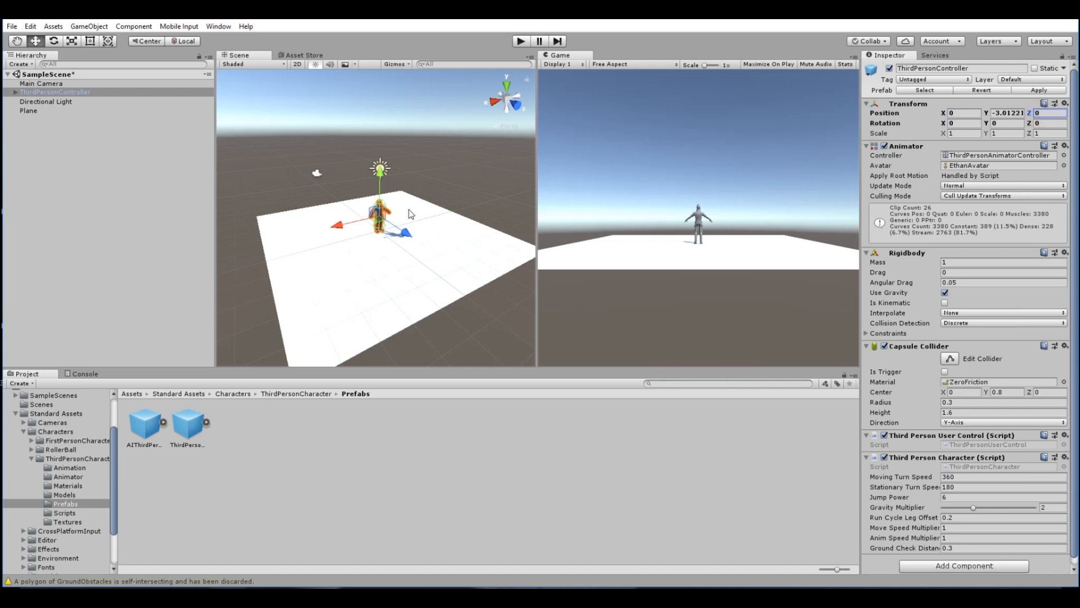
# Step: Try to shift the character vertically along the Y axis and undo the move
pyautogui.moveTo(378, 181)
pyautogui.mouseDown()
pyautogui.moveTo(378, 209)
pyautogui.moveTo(378, 184)
pyautogui.mouseUp()
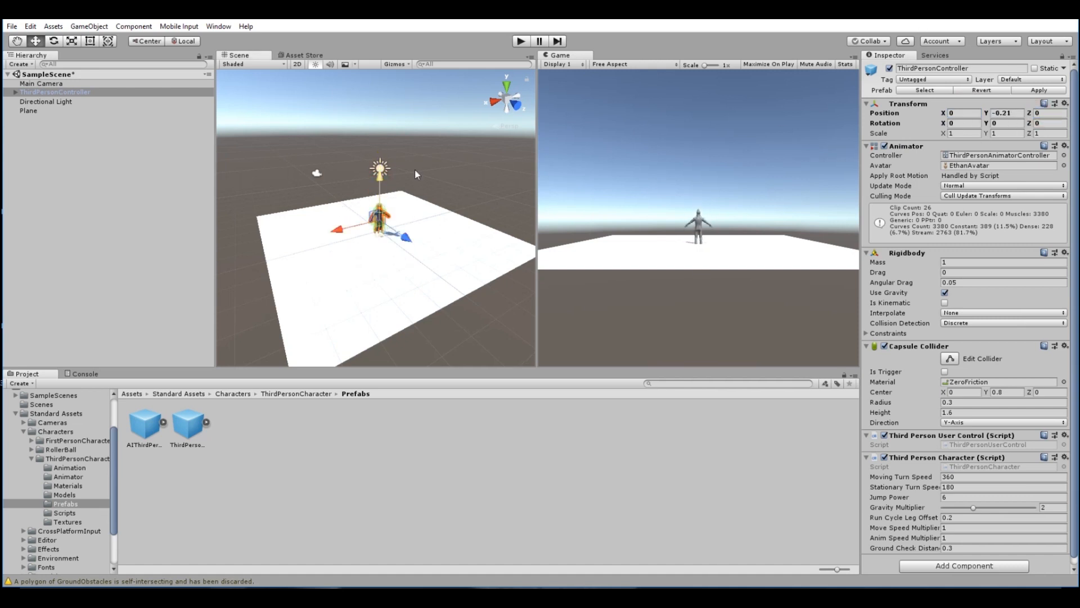
pyautogui.hotkey('ctrl', 'z')
pyautogui.scroll(10, 372, 237)
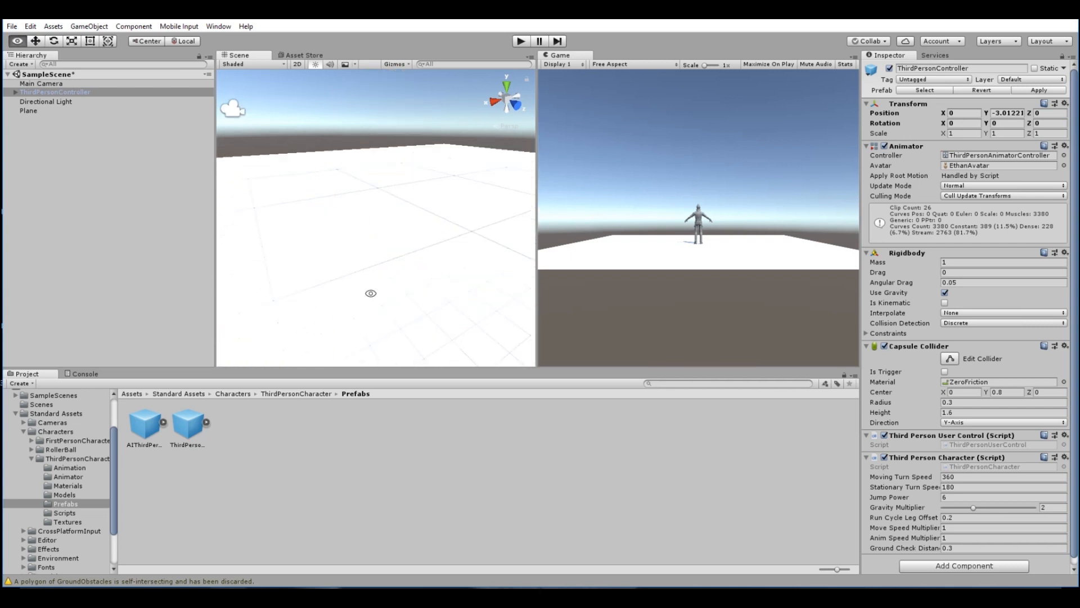
pyautogui.scroll(-5, 378, 275)
pyautogui.keyDown('alt'); pyautogui.moveTo(385, 260); pyautogui.dragTo(369, 241); pyautogui.keyUp('alt')
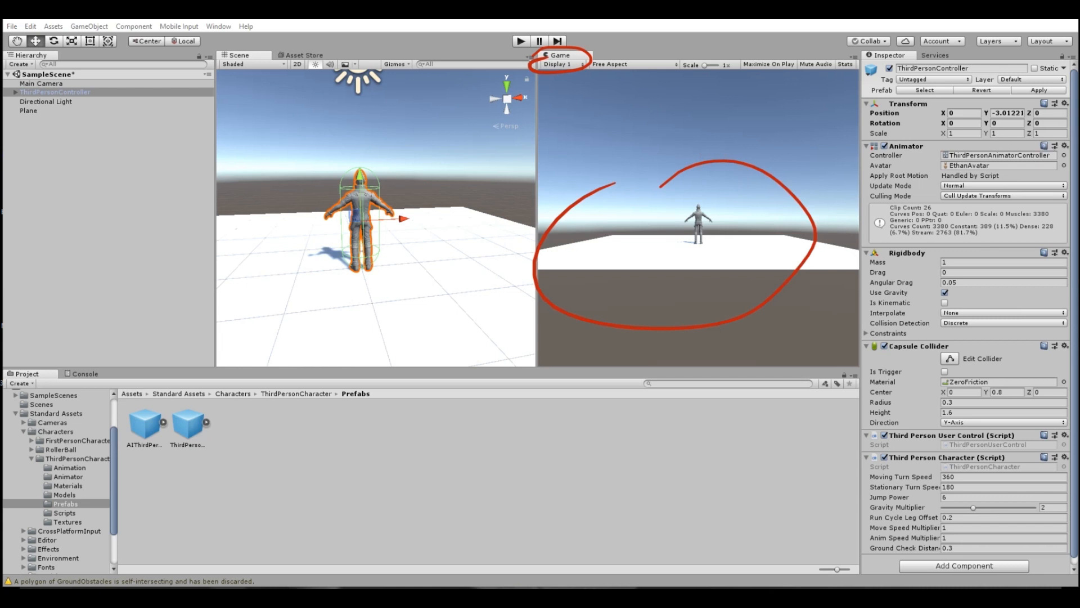
# Step: Move the Main Camera close behind the character, to about Y 1.19 and Z -1.87, tilted about 5.3 degrees around X
pyautogui.click(54, 84)
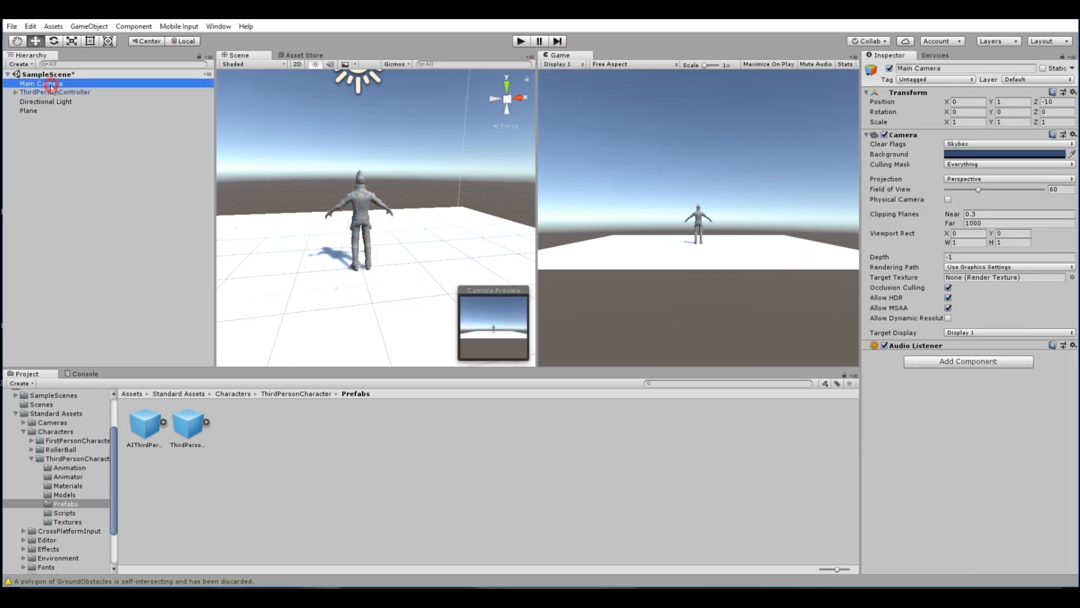
pyautogui.scroll(-10, 331, 129)
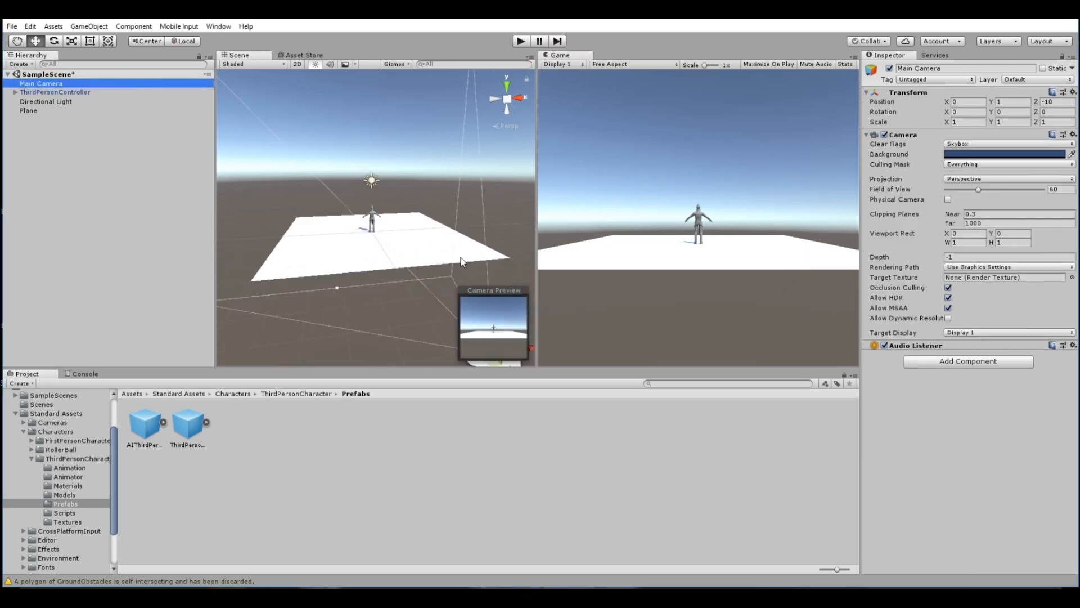
pyautogui.keyDown('alt'); pyautogui.moveTo(460, 261); pyautogui.dragTo(495, 286); pyautogui.keyUp('alt')
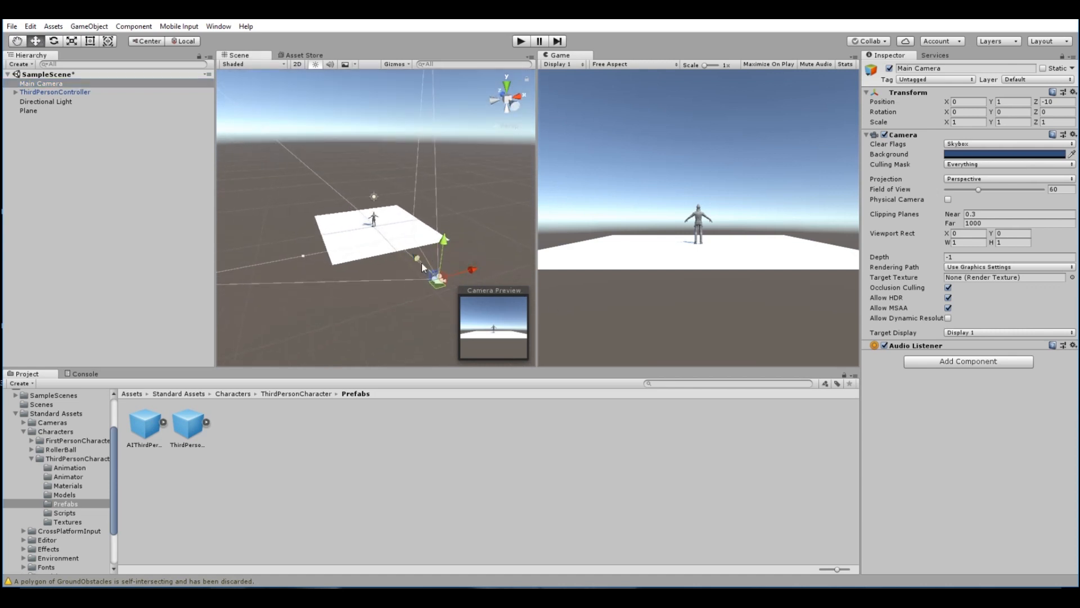
pyautogui.moveTo(423, 267); pyautogui.dragTo(472, 239)
pyautogui.press('e')
pyautogui.press('w')
pyautogui.scroll(3, 381, 231)
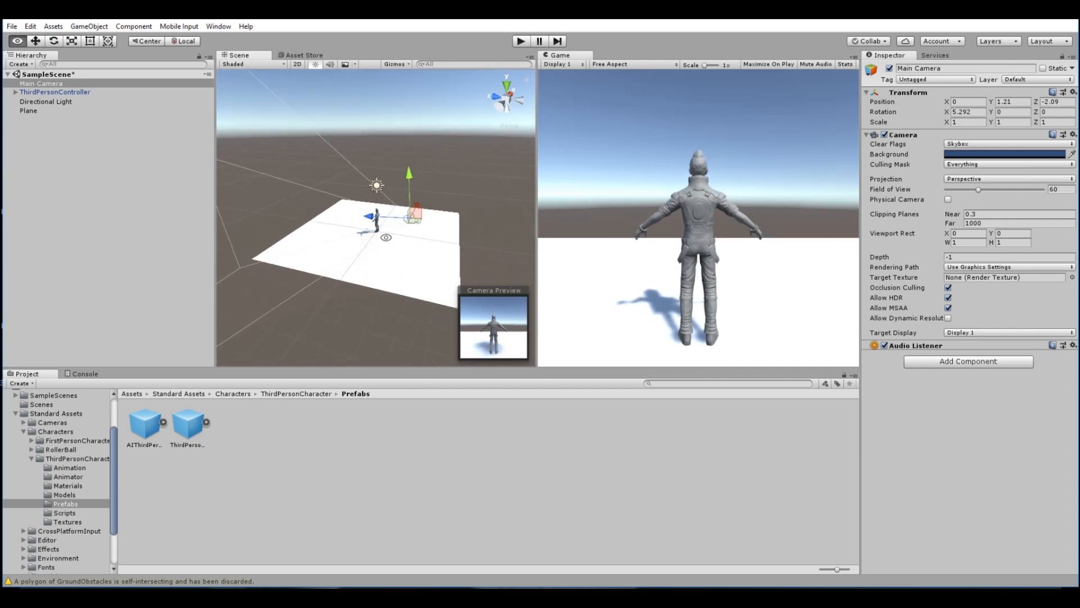
pyautogui.keyDown('alt'); pyautogui.moveTo(372, 246); pyautogui.dragTo(394, 227); pyautogui.keyUp('alt')
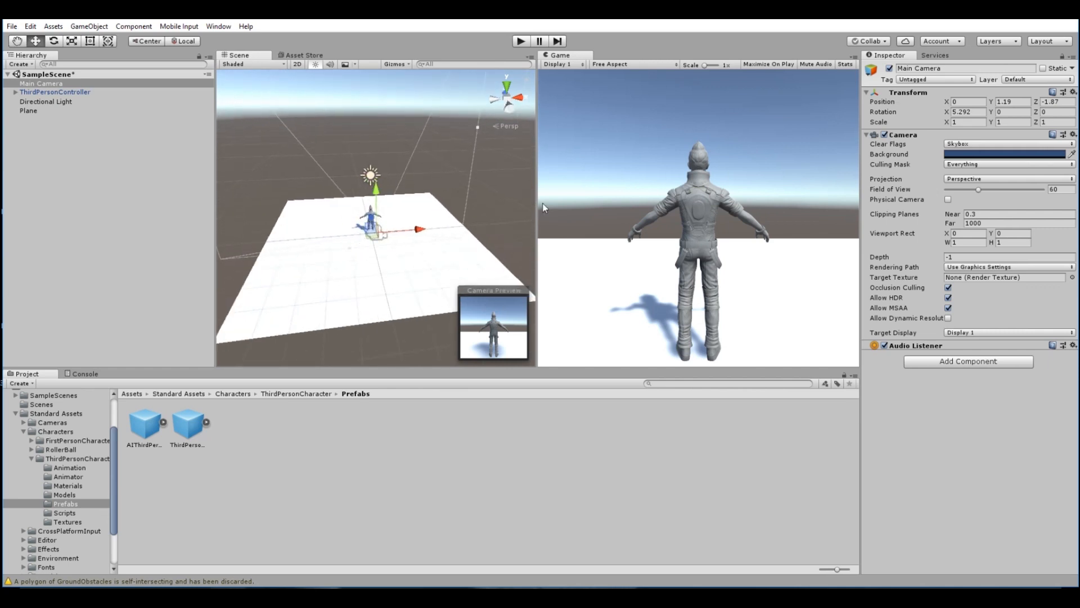
# Step: Play the scene, walk the character in all directions in front of the static camera, and stop the game
pyautogui.click(521, 41)
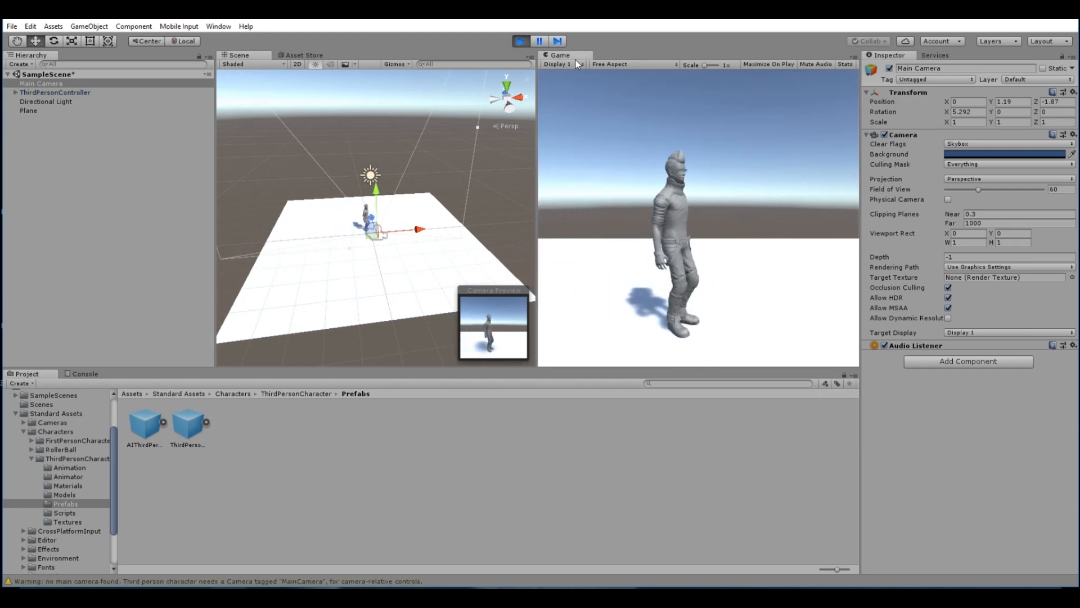
pyautogui.press('s')
pyautogui.press('w')
pyautogui.press('a')
pyautogui.press('w')
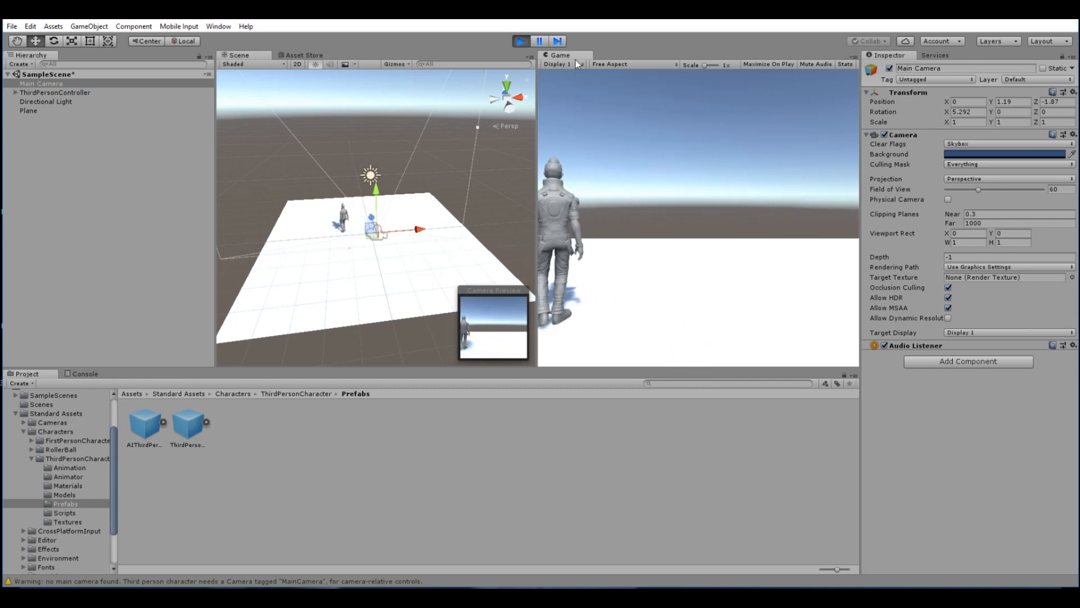
pyautogui.press('d')
pyautogui.press('s')
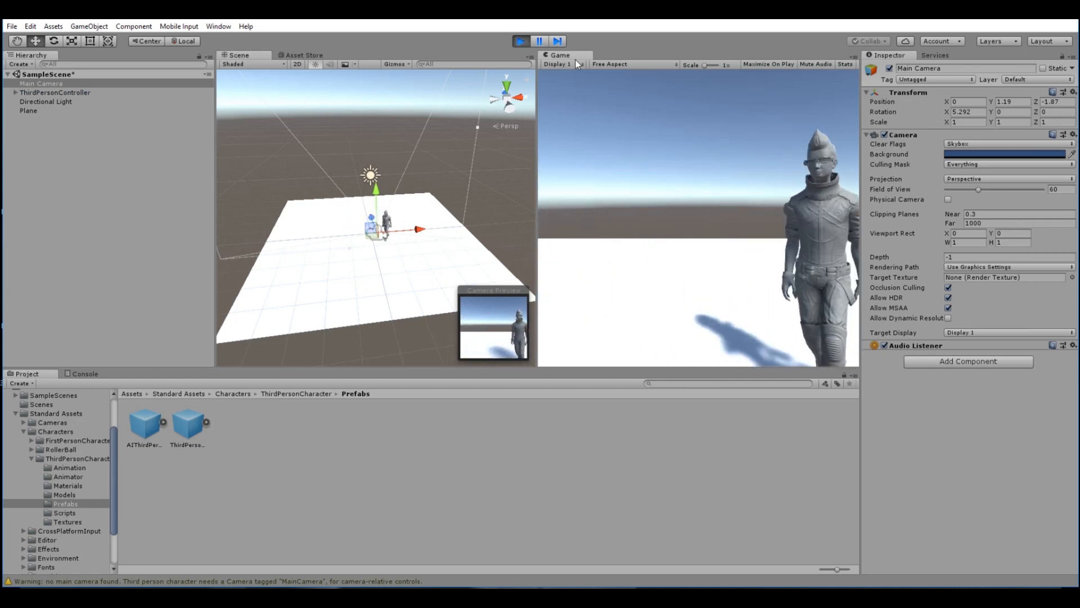
pyautogui.press('a')
pyautogui.press('w')
pyautogui.press('d')
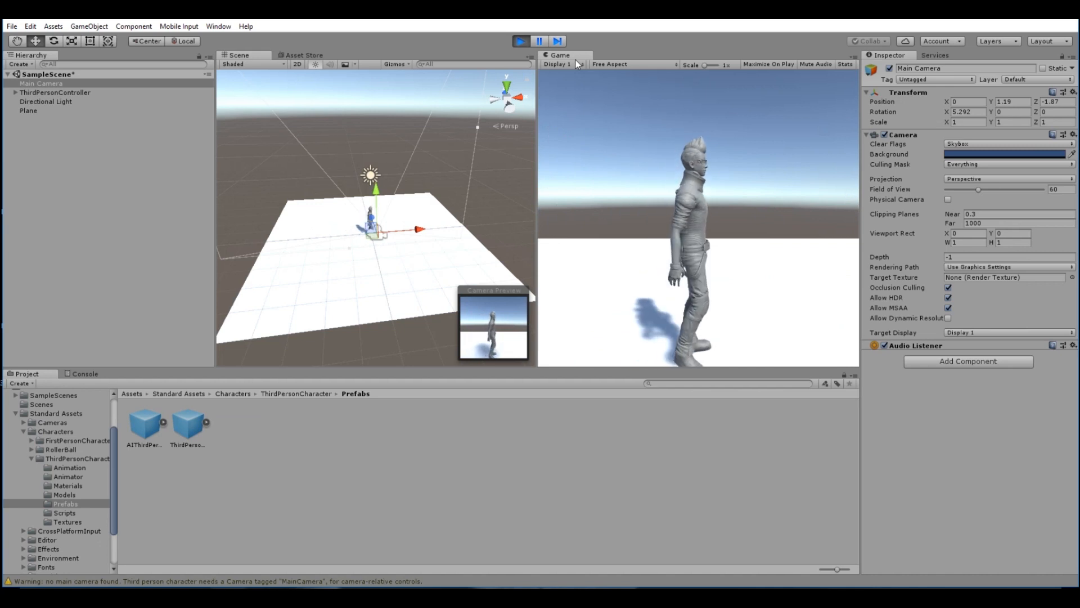
pyautogui.click(520, 41)
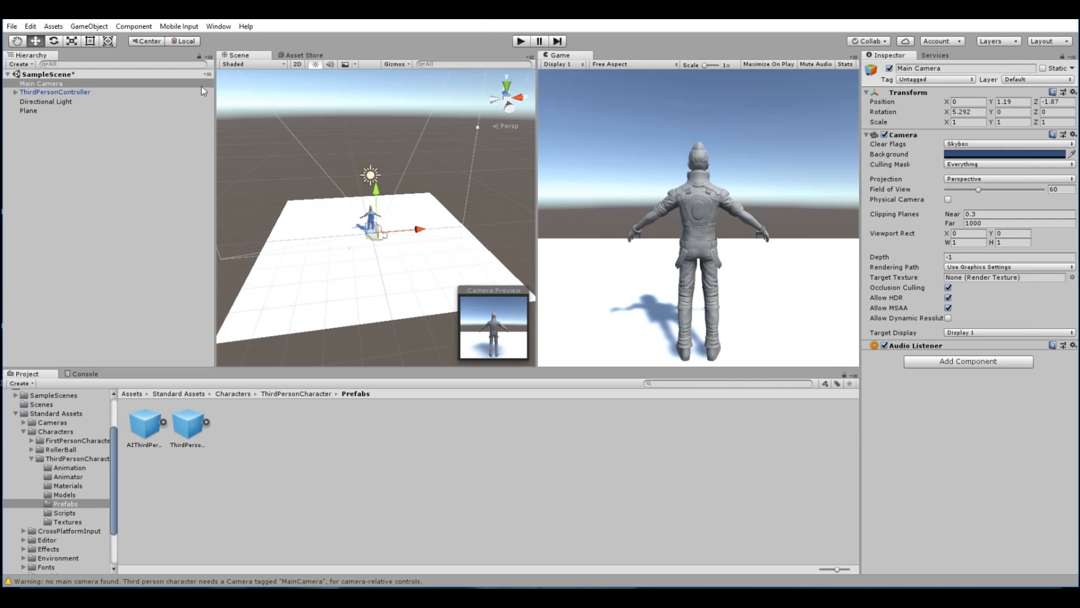
# Step: Make the Main Camera a child of ThirdPersonController and leave the character's hierarchy expanded
pyautogui.click(39, 84)
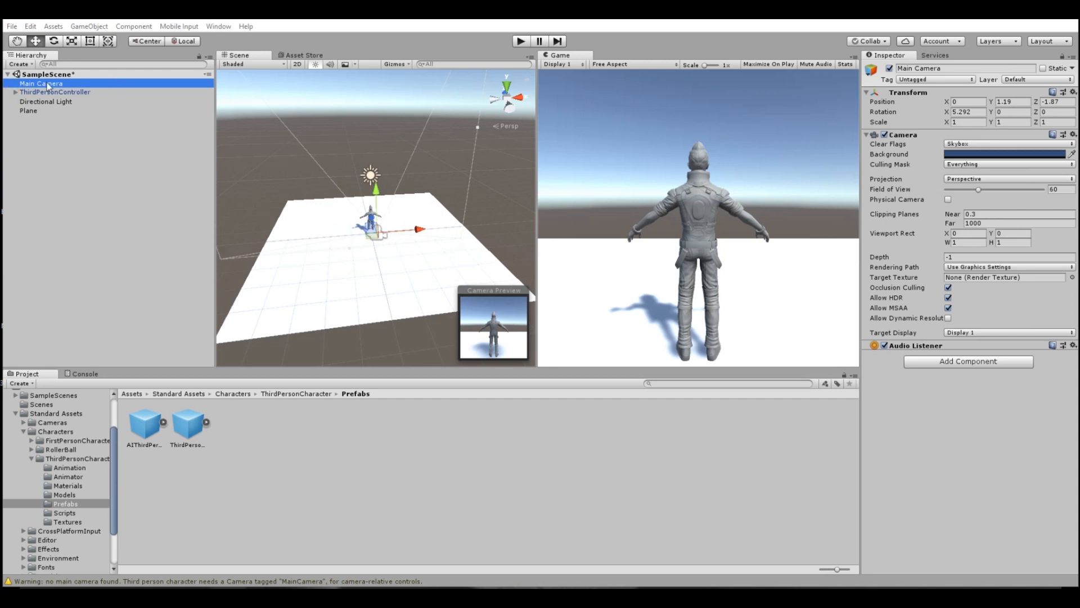
pyautogui.moveTo(43, 85); pyautogui.dragTo(49, 96)
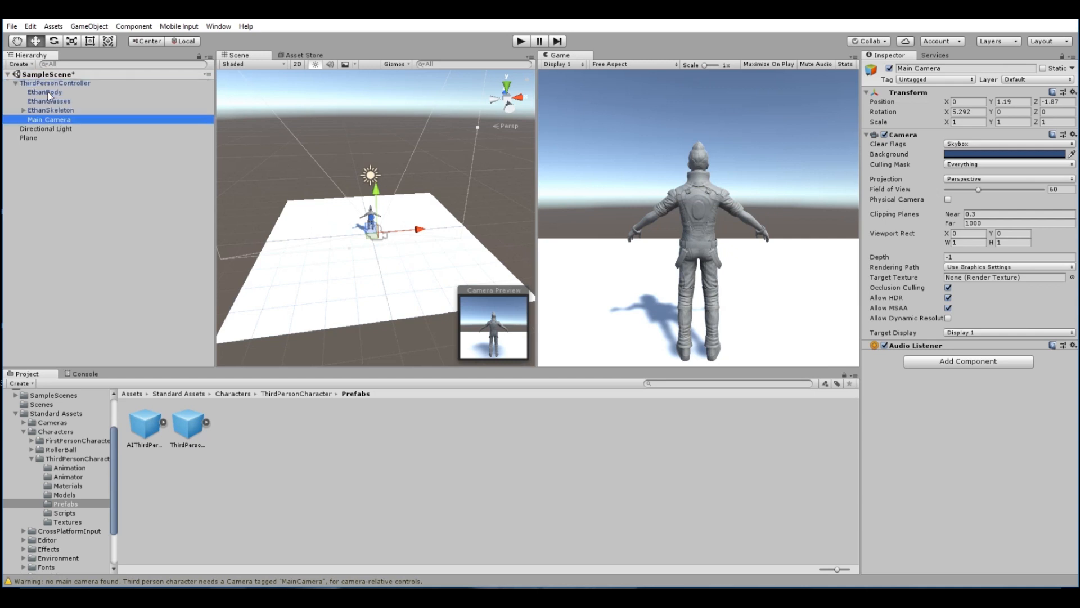
pyautogui.click(16, 83)
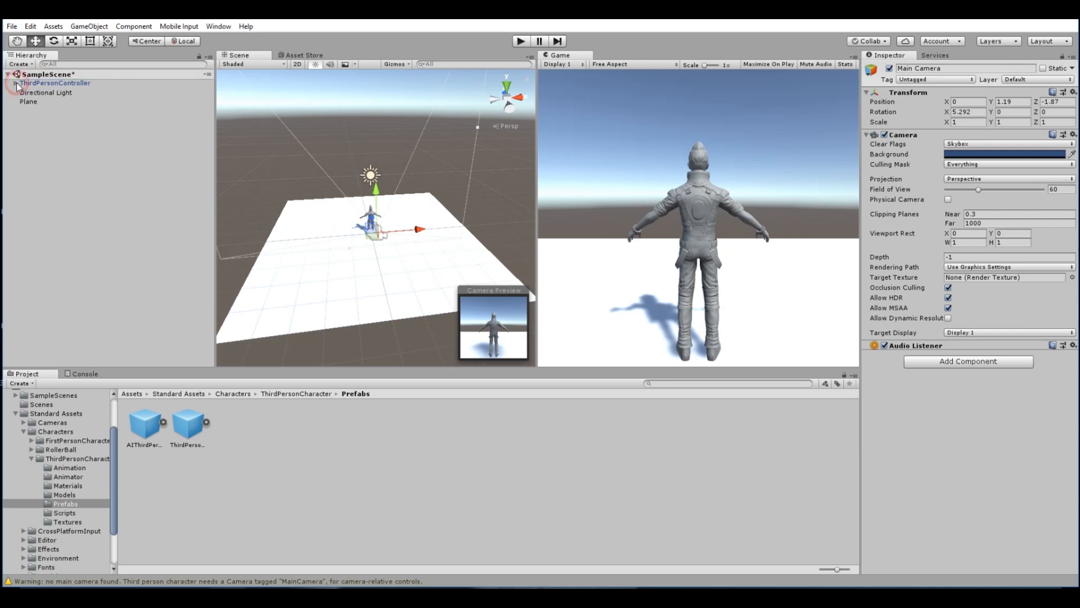
pyautogui.click(16, 83)
pyautogui.click(16, 83)
pyautogui.click(16, 83)
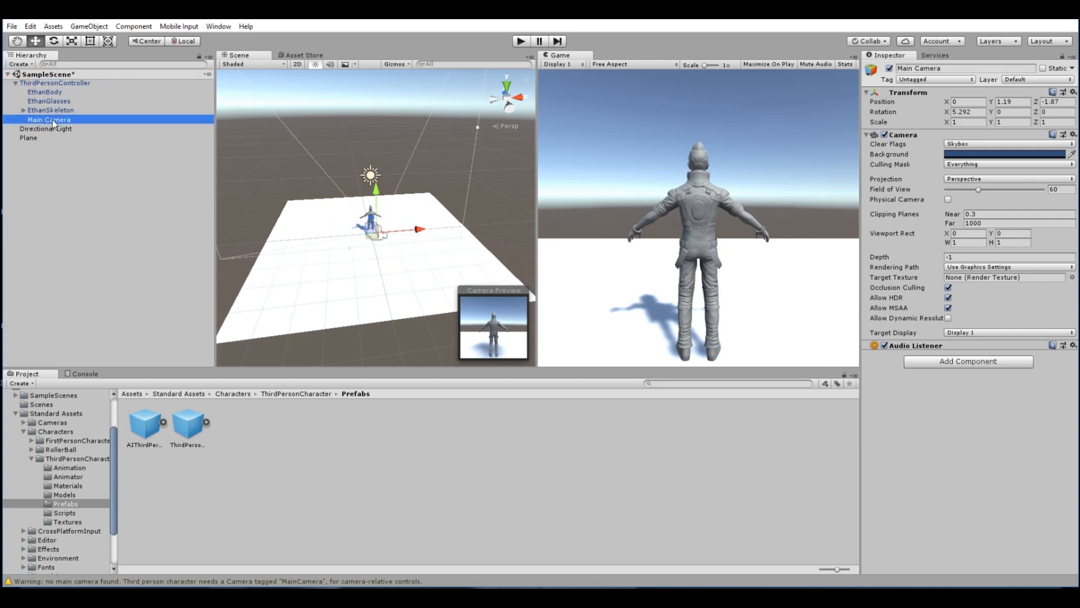
# Step: Play the scene to test the attached camera, walk the character around and over the plane's edge, and stop the game
pyautogui.keyDown('alt'); pyautogui.moveTo(424, 155); pyautogui.dragTo(648, 349, button='right'); pyautogui.keyUp('alt')
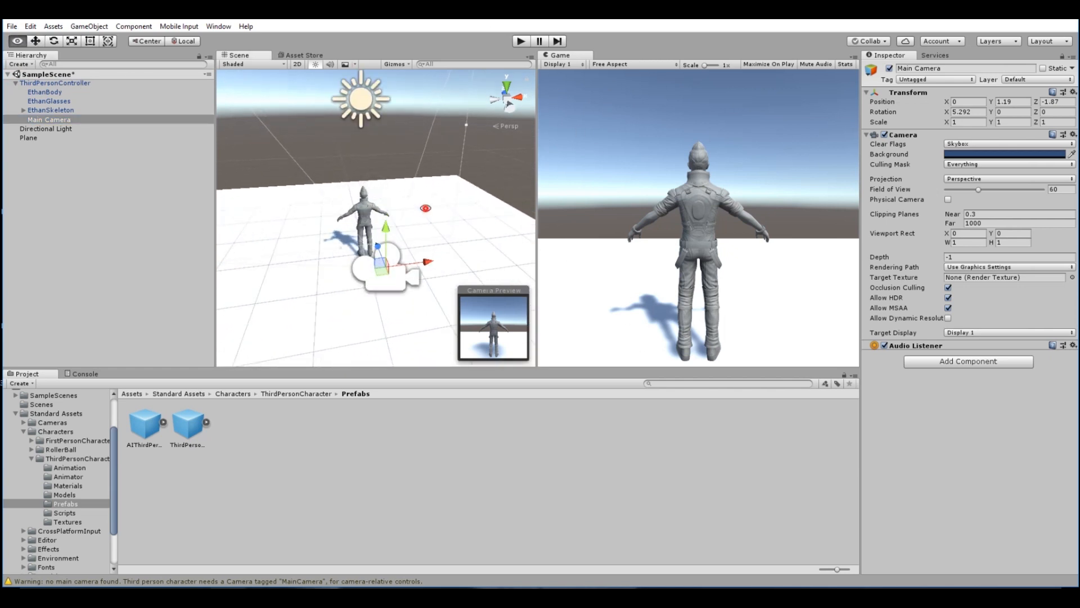
pyautogui.click(522, 42)
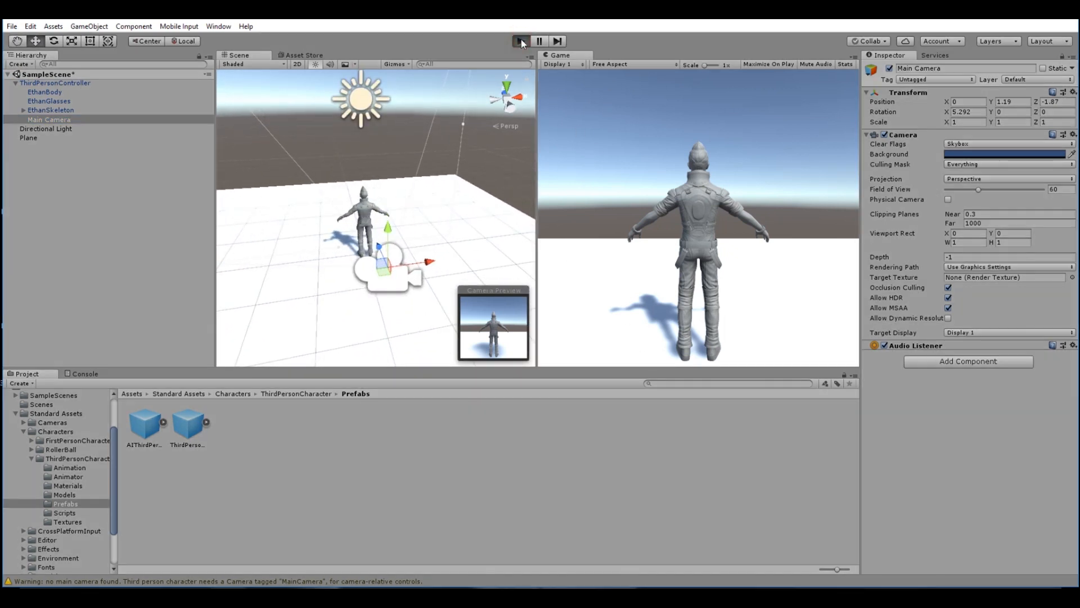
pyautogui.press('w')
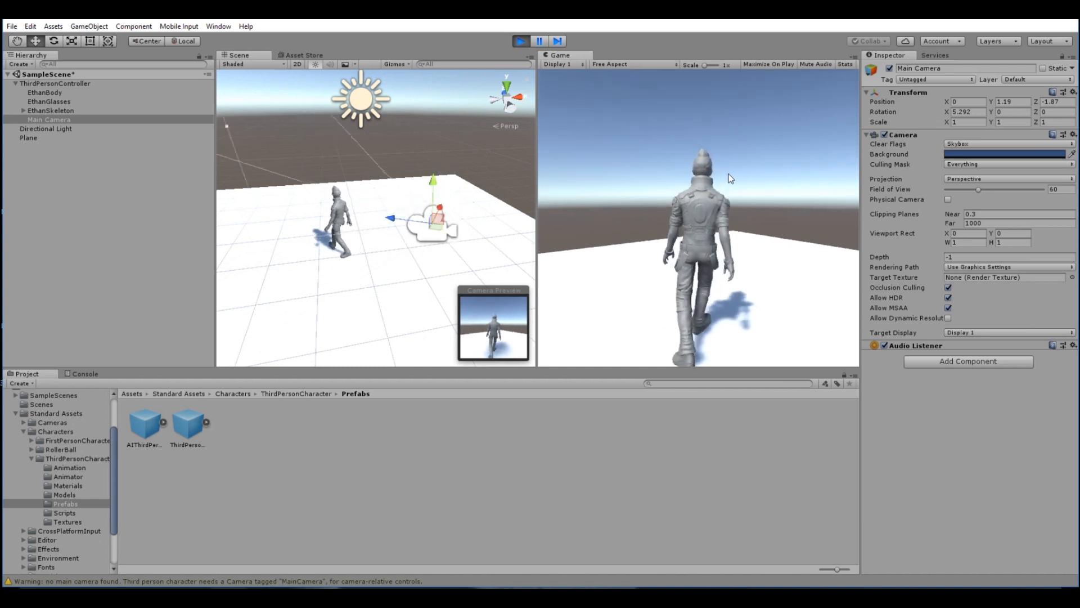
pyautogui.press('w')
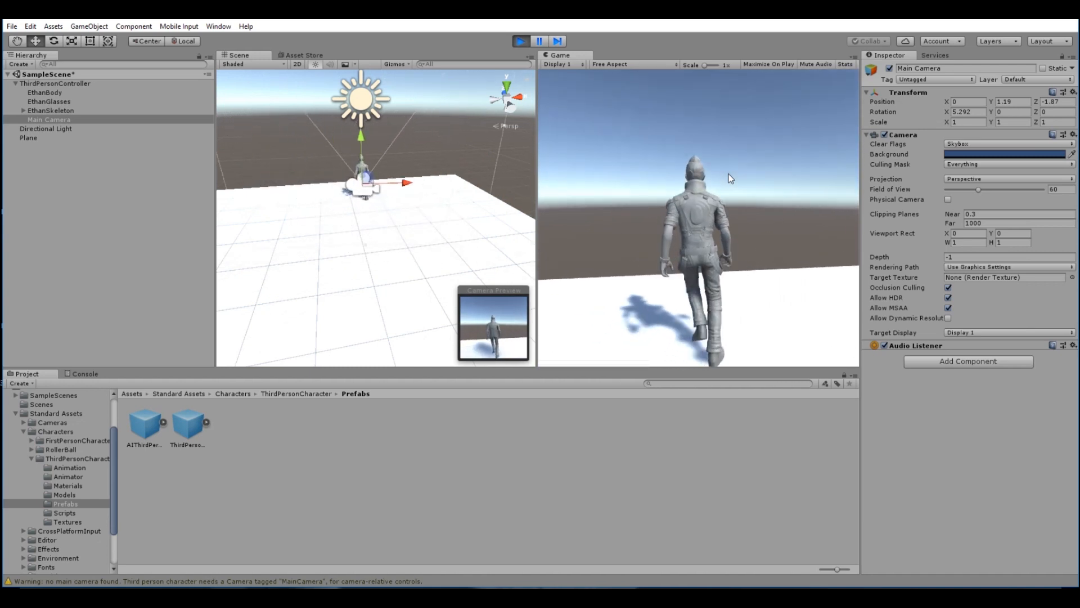
pyautogui.press('s')
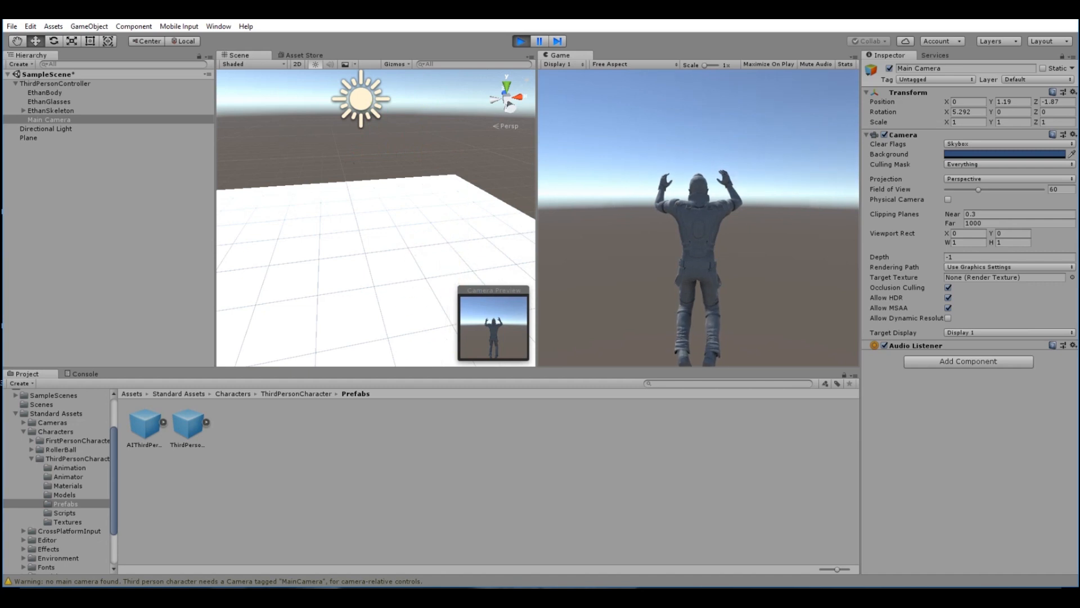
pyautogui.click(527, 43)
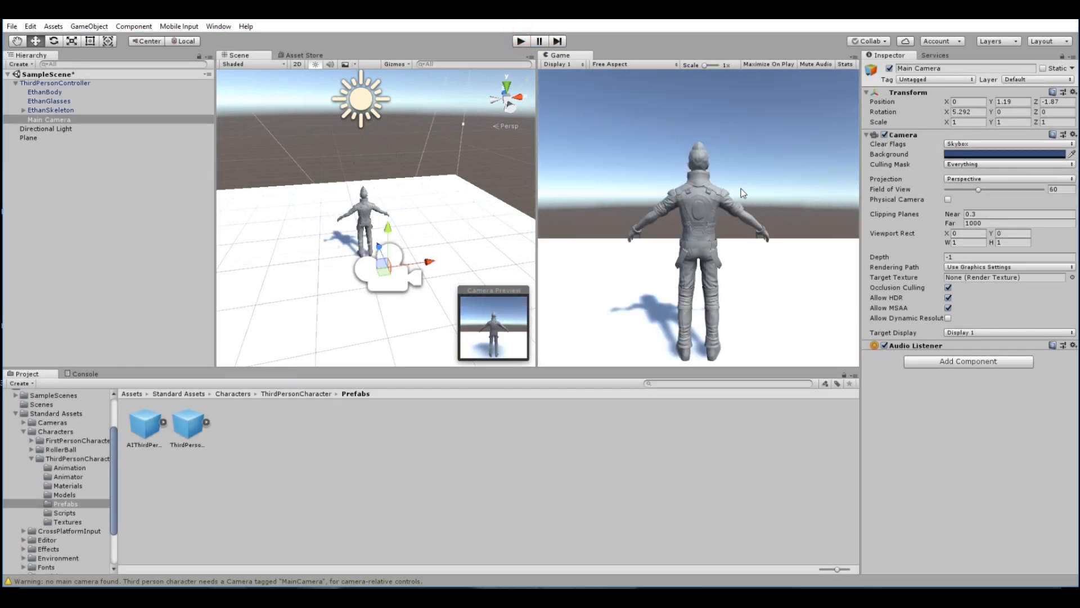
# Step: Move the ground plane forward along the Z axis to about 3.8, leaving more ground ahead of the character
pyautogui.scroll(-3, 404, 209)
pyautogui.scroll(3, 353, 276)
pyautogui.click(354, 275)
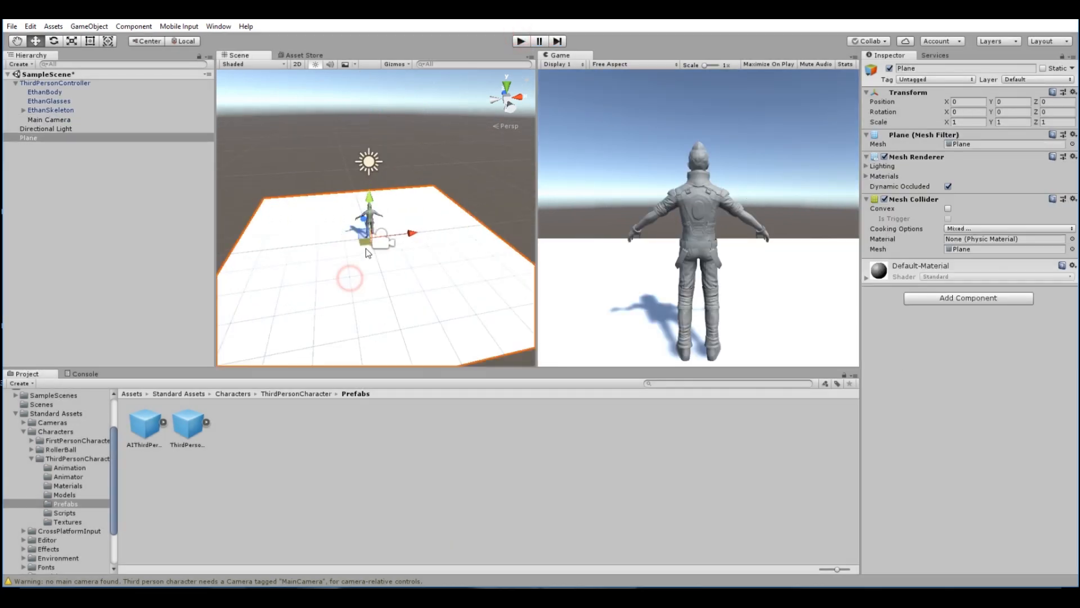
pyautogui.keyDown('alt'); pyautogui.moveTo(387, 251); pyautogui.dragTo(500, 216); pyautogui.keyUp('alt')
pyautogui.scroll(2, 464, 227)
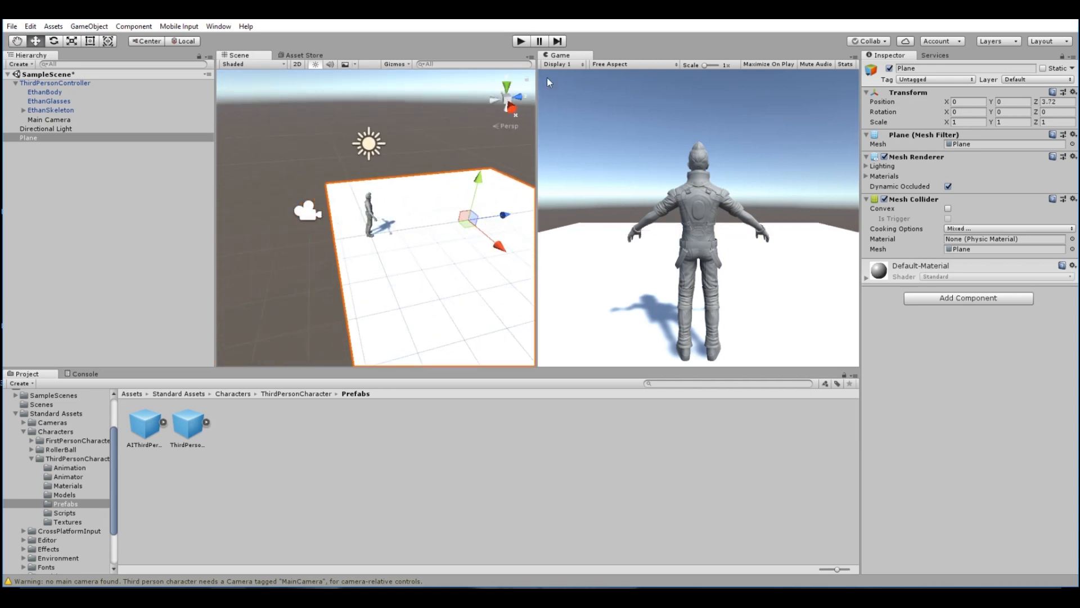
# Step: Play the scene with the repositioned plane, walk the character forward, and stop the game
pyautogui.click(527, 42)
pyautogui.click(522, 41)
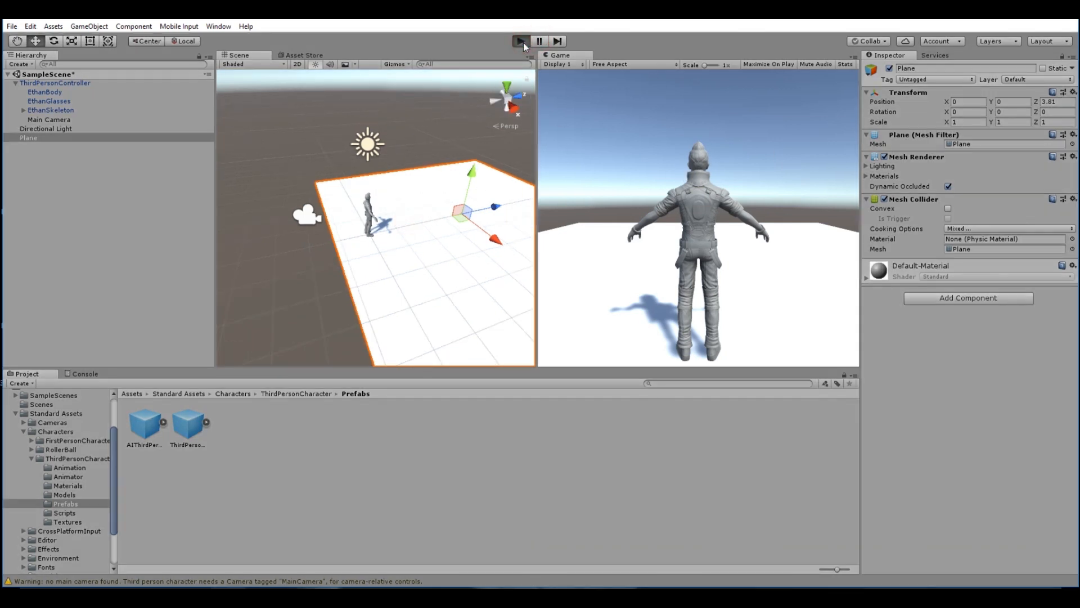
pyautogui.press('w')
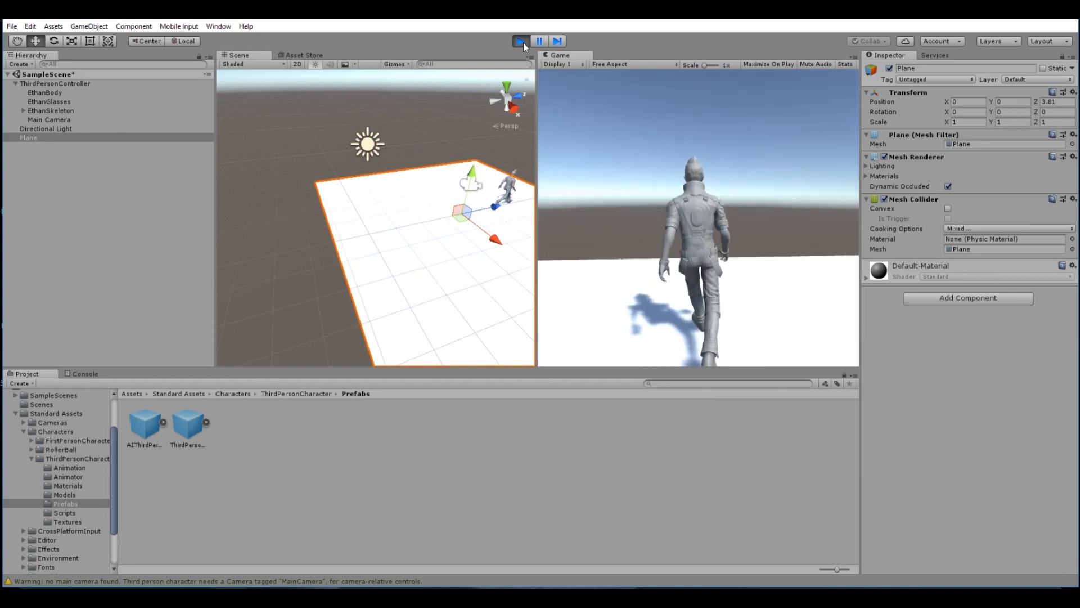
pyautogui.click(522, 41)
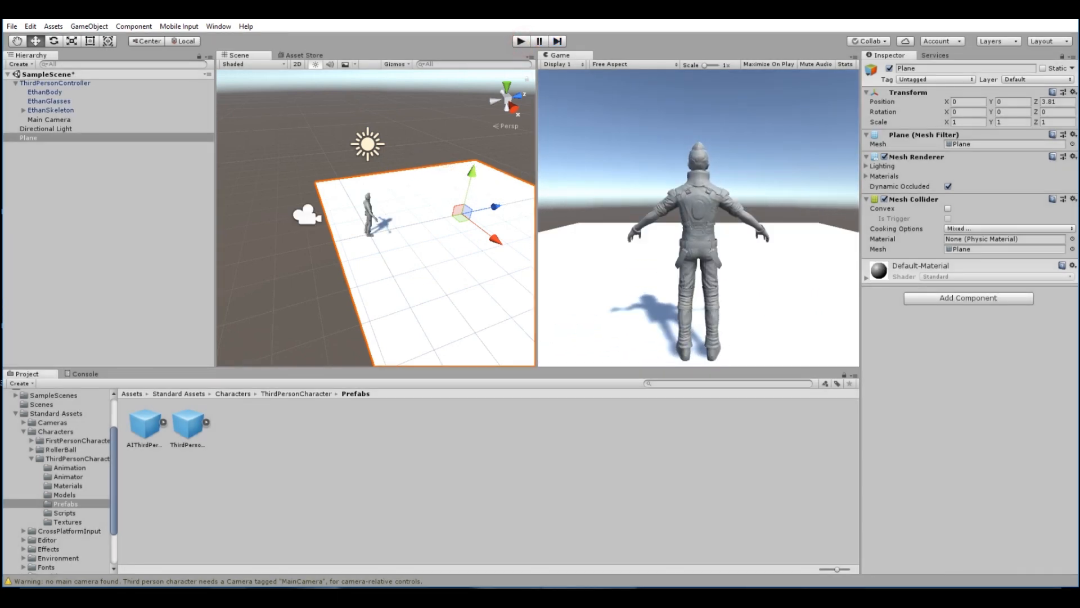